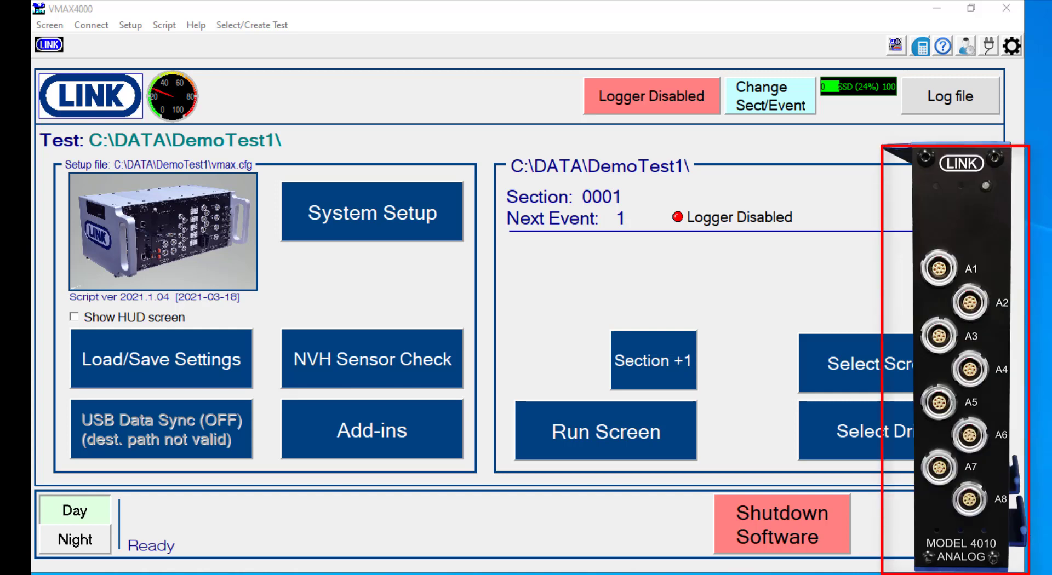
- Open the system setup and show the analog channel configuration
{"action": "left_click", "coordinate": [381, 239]}
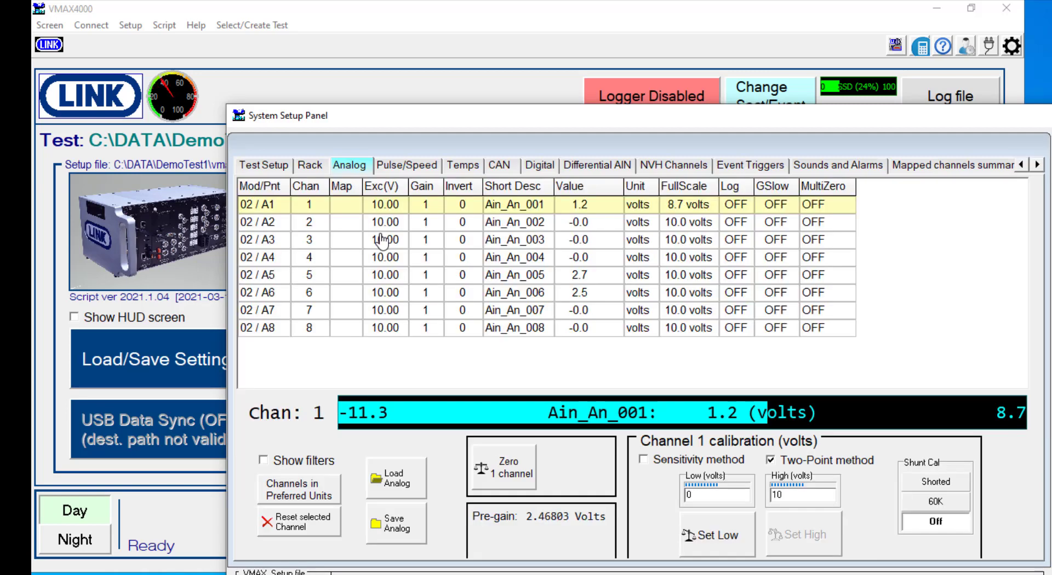
{"action": "left_click", "coordinate": [265, 165]}
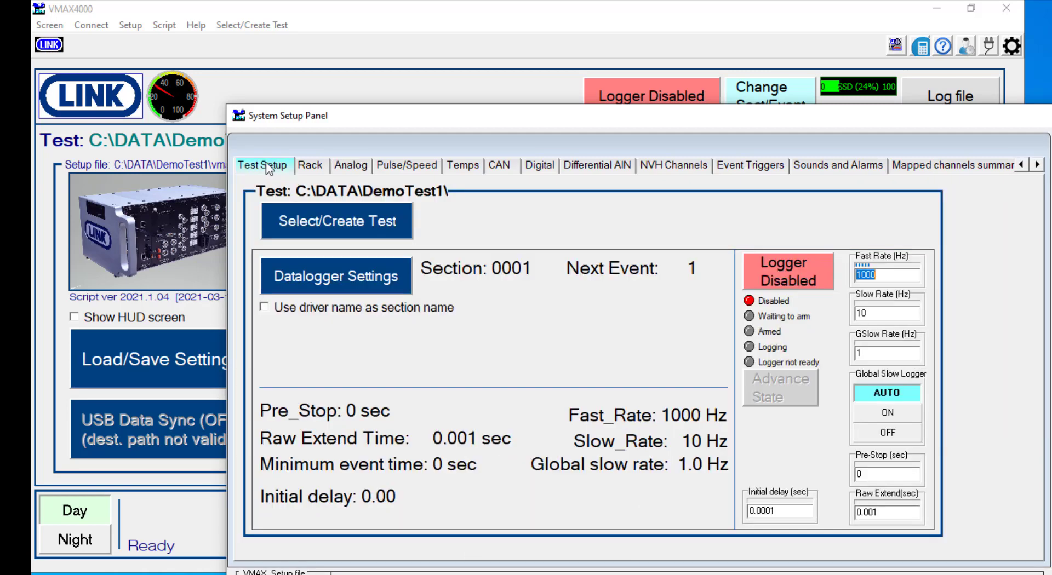
{"action": "left_click", "coordinate": [358, 166]}
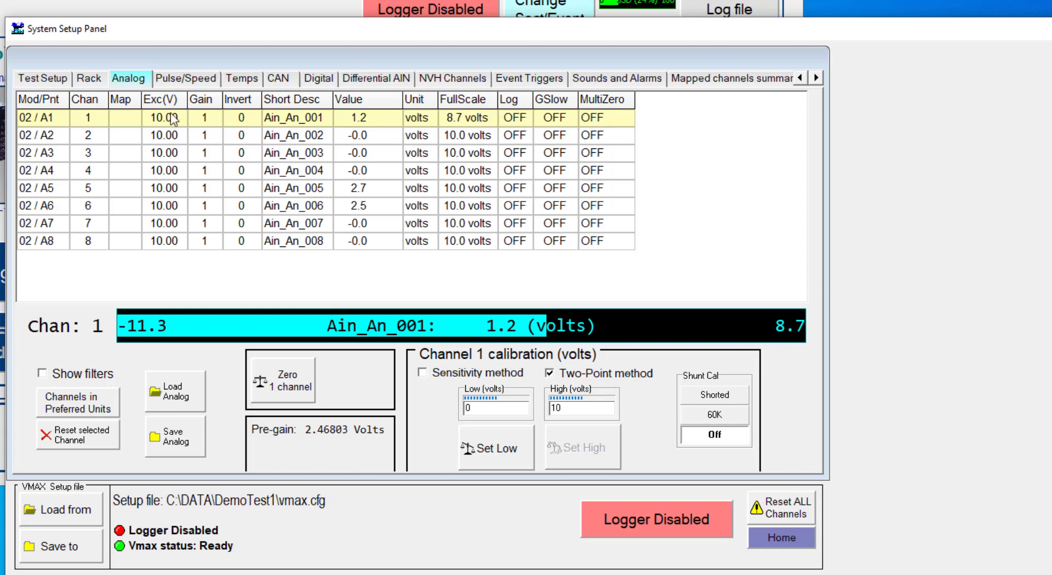
- Look through analog channels 2, 3, 4, 6 and 8, and return to channel 1
{"action": "left_click", "coordinate": [87, 137]}
{"action": "left_click", "coordinate": [87, 156]}
{"action": "left_click", "coordinate": [86, 173]}
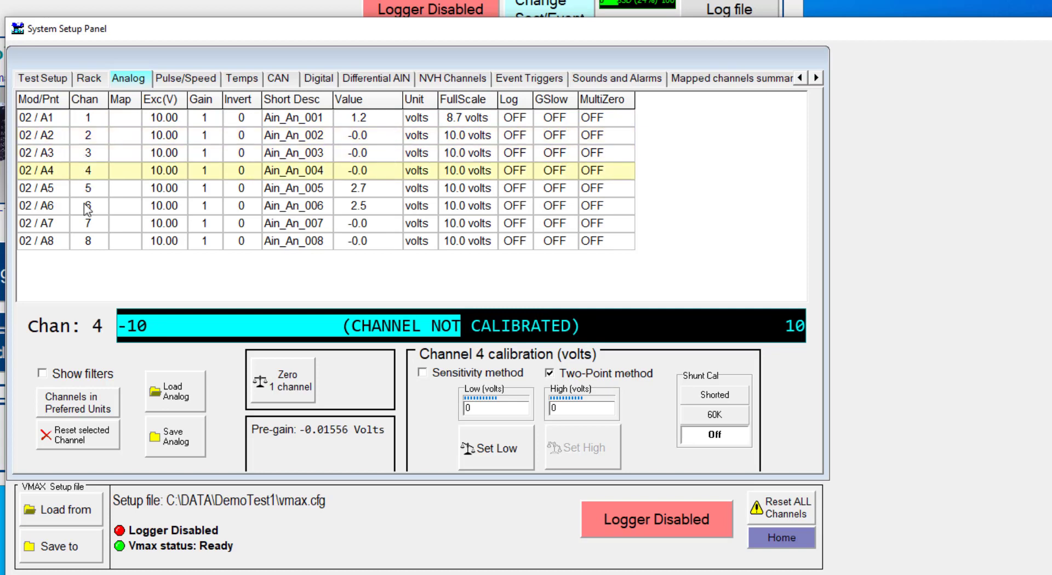
{"action": "left_click", "coordinate": [87, 207]}
{"action": "left_click", "coordinate": [87, 241]}
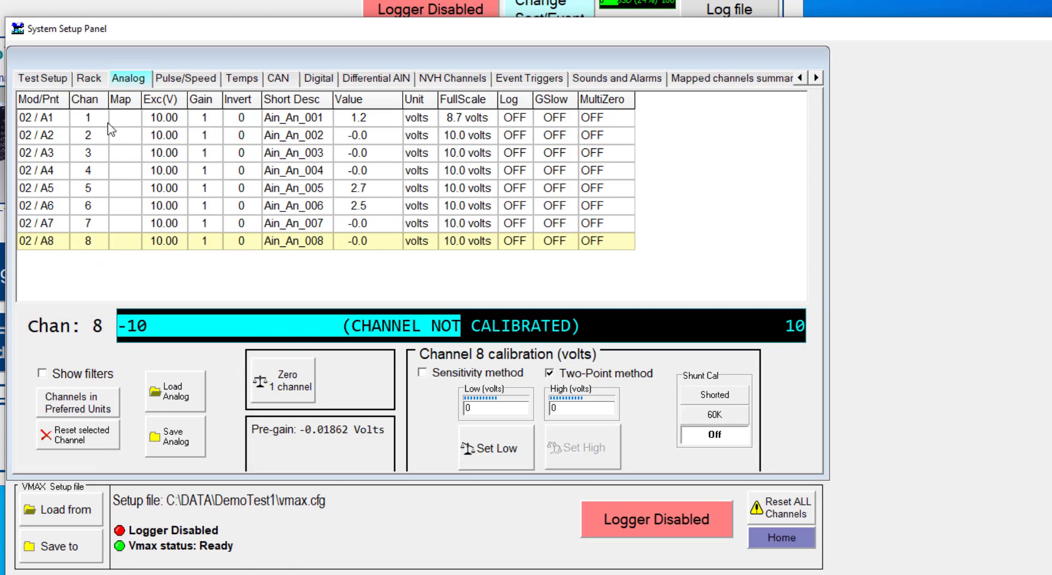
{"action": "left_click", "coordinate": [85, 124]}
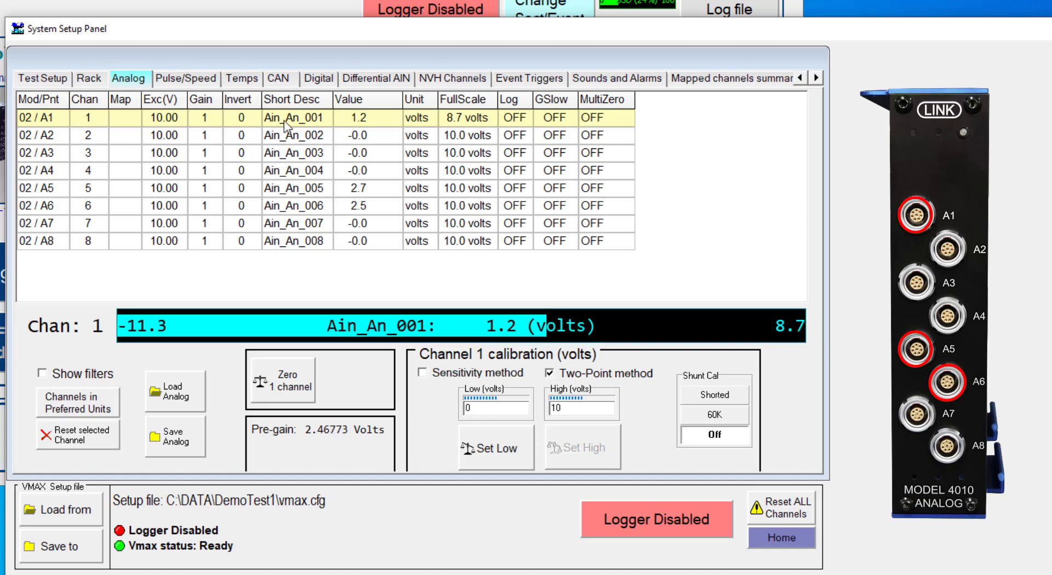
- Rename analog channel 1's short description to Channel1
{"action": "double_click", "coordinate": [308, 119]}
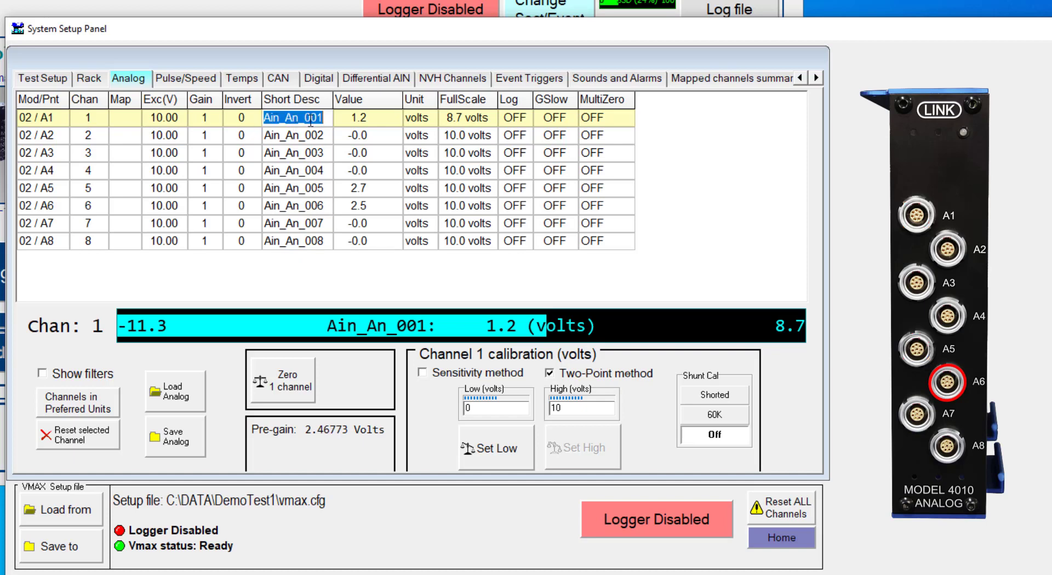
{"action": "type", "text": "Chanel"}
{"action": "key", "text": "BackSpace"}
{"action": "key", "text": "BackSpace"}
{"action": "type", "text": "nel1"}
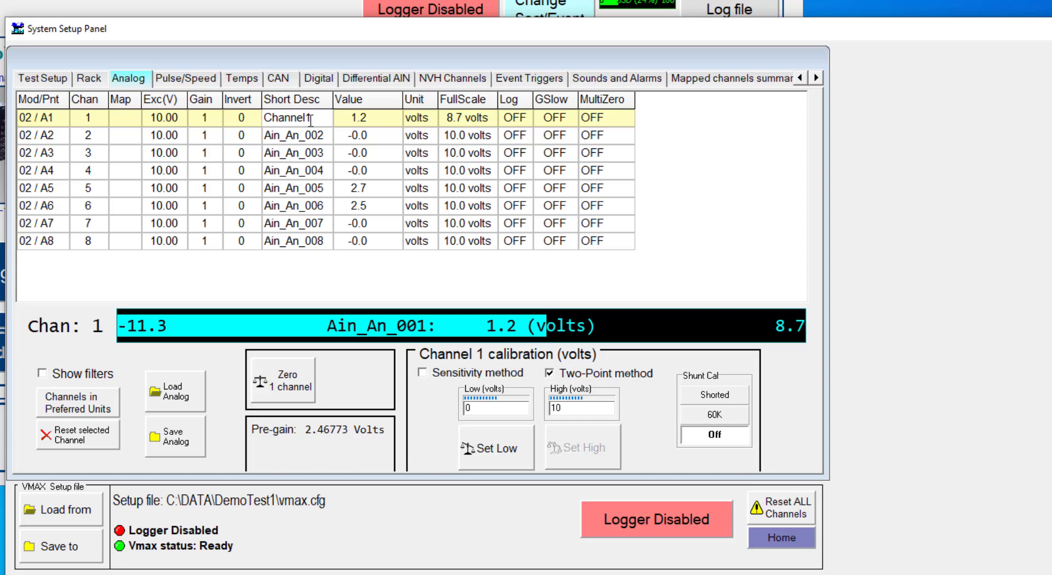
{"action": "key", "text": "Return"}
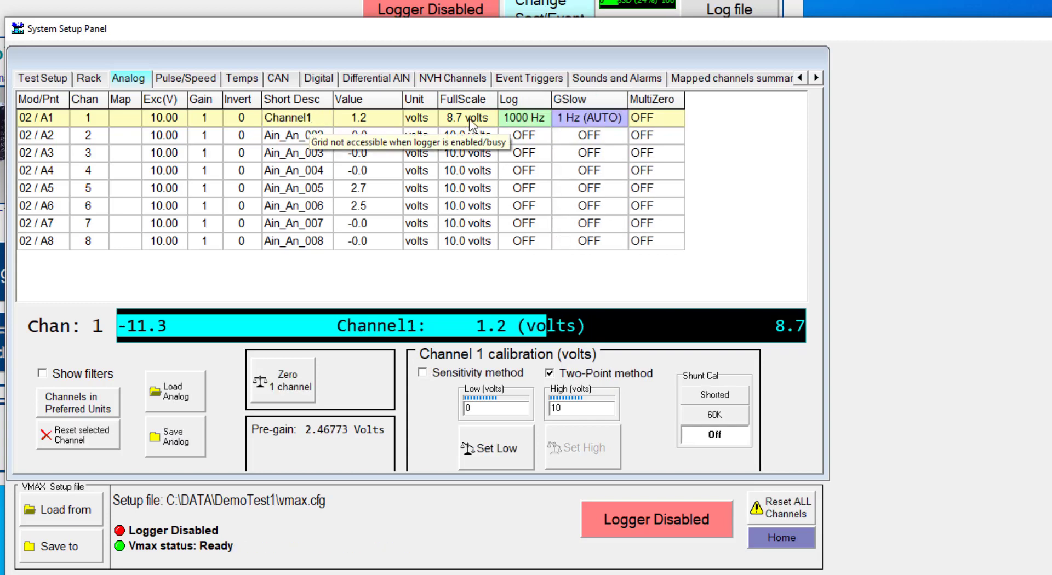
- Change channel 1's unit to percent (%)
{"action": "left_click", "coordinate": [420, 118]}
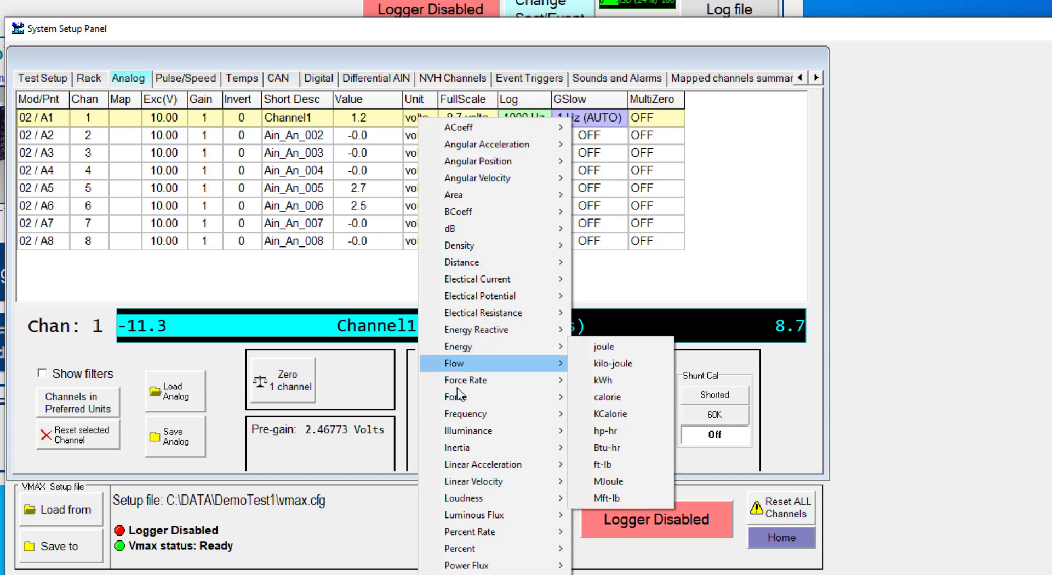
{"action": "mouse_move", "coordinate": [482, 550]}
{"action": "left_click", "coordinate": [585, 552]}
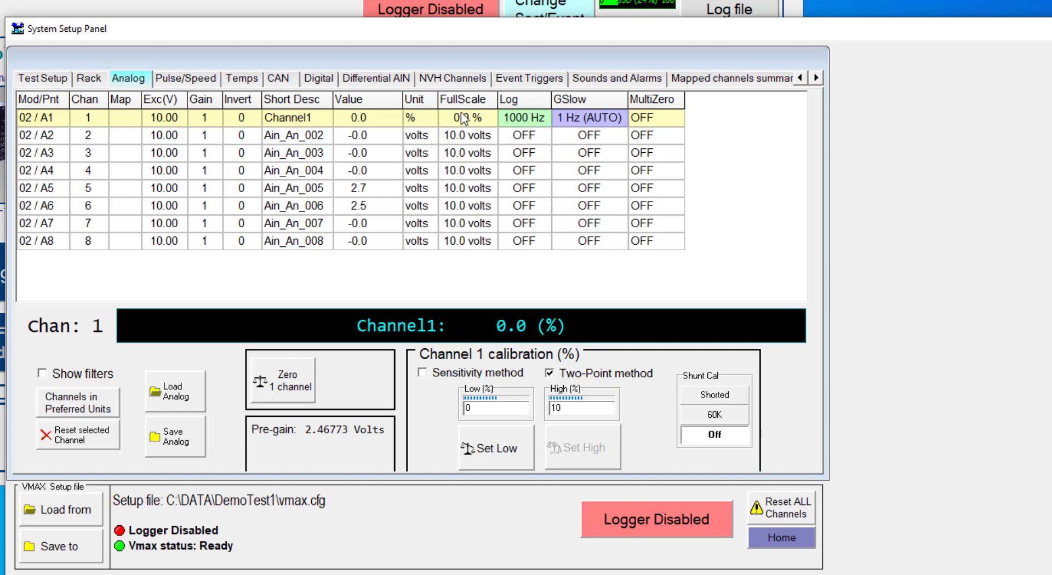
- Map channel 1 to 161 Steer Whl Angle, taking over its description, with degrees (°) as the unit
{"action": "left_click", "coordinate": [130, 117]}
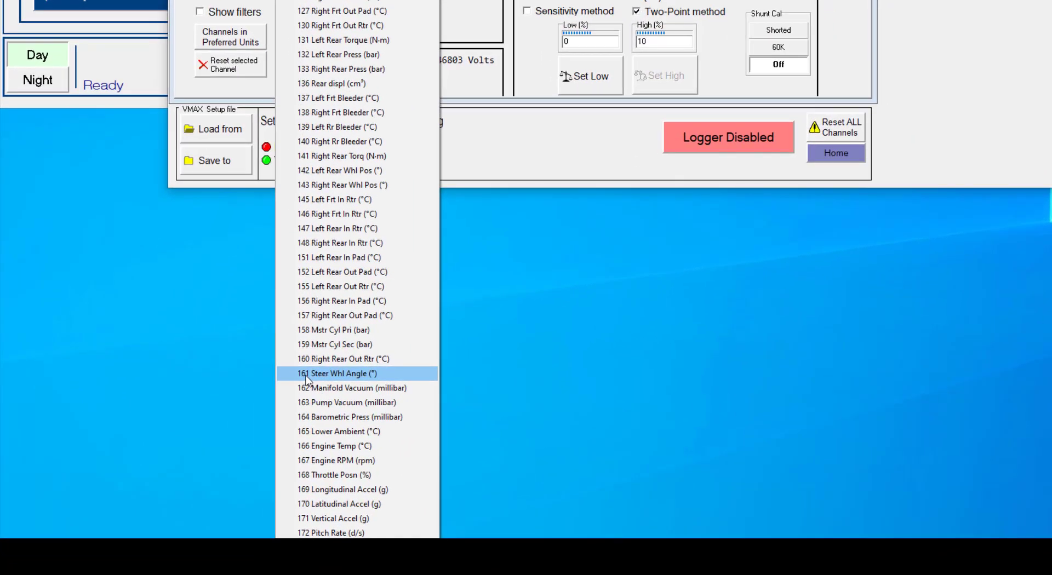
{"action": "left_click", "coordinate": [305, 374]}
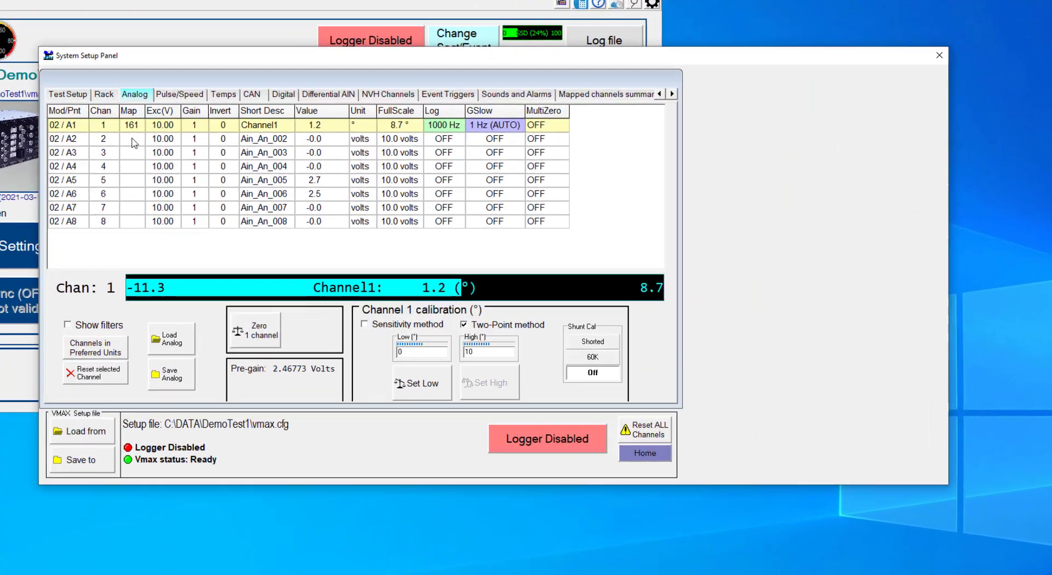
{"action": "left_click", "coordinate": [257, 118]}
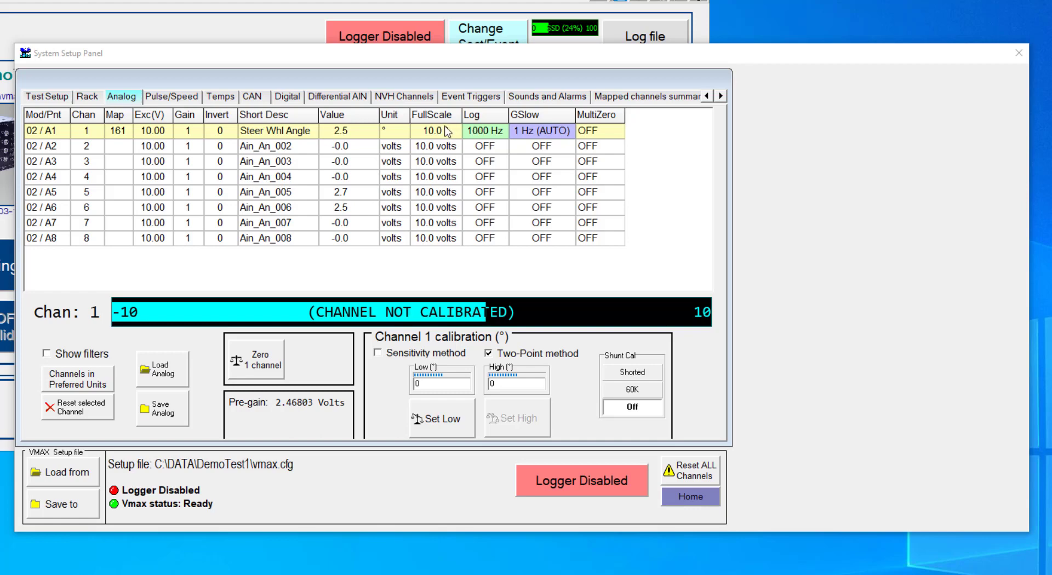
{"action": "left_click", "coordinate": [394, 134]}
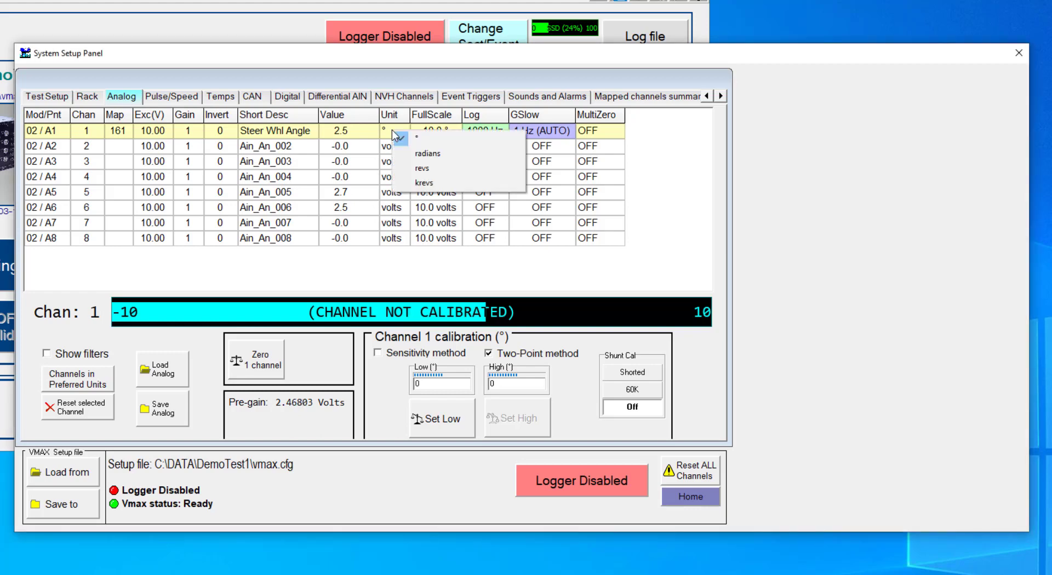
{"action": "left_click", "coordinate": [428, 140]}
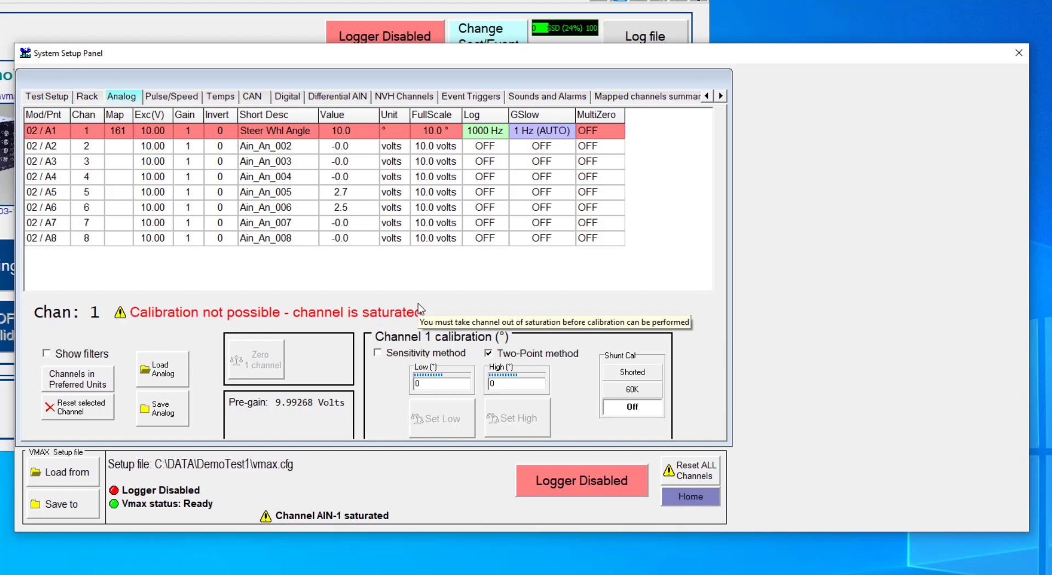
- Set the excitation voltage of the Steer Whl Angle channel to 9 V
{"action": "left_click", "coordinate": [153, 133]}
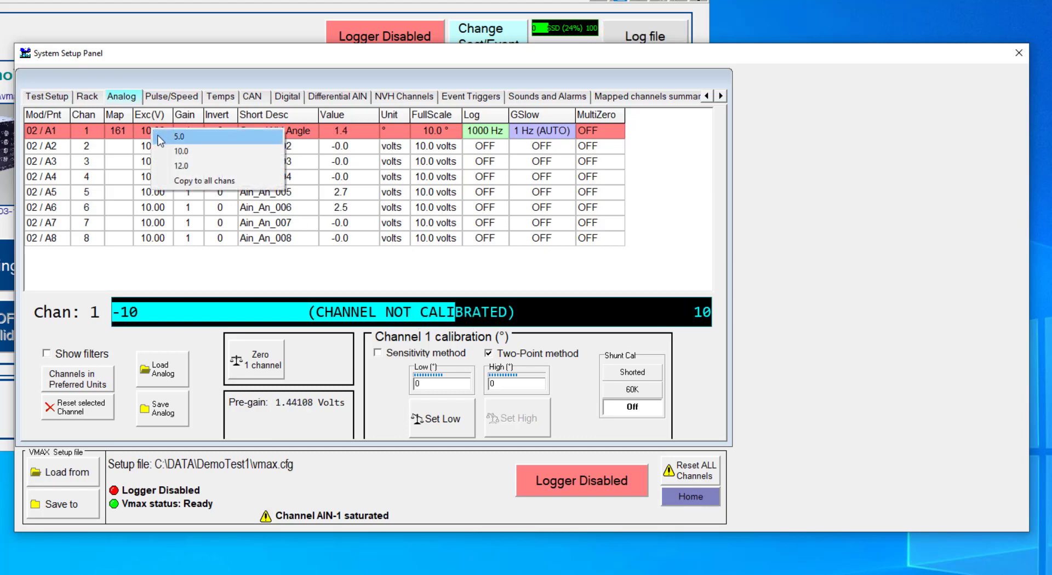
{"action": "left_click", "coordinate": [142, 137]}
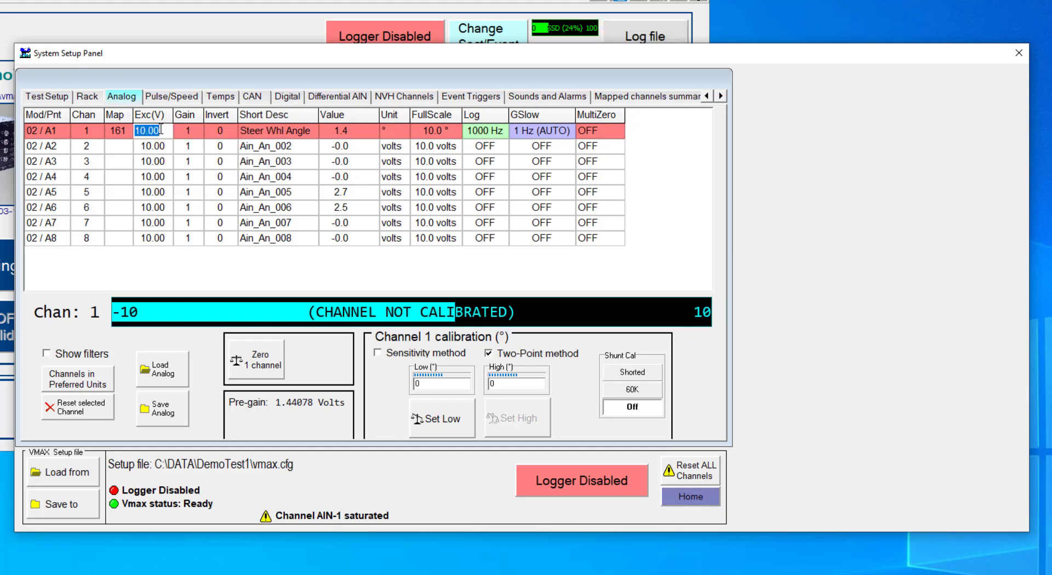
{"action": "key", "text": "Return"}
{"action": "right_click", "coordinate": [163, 133]}
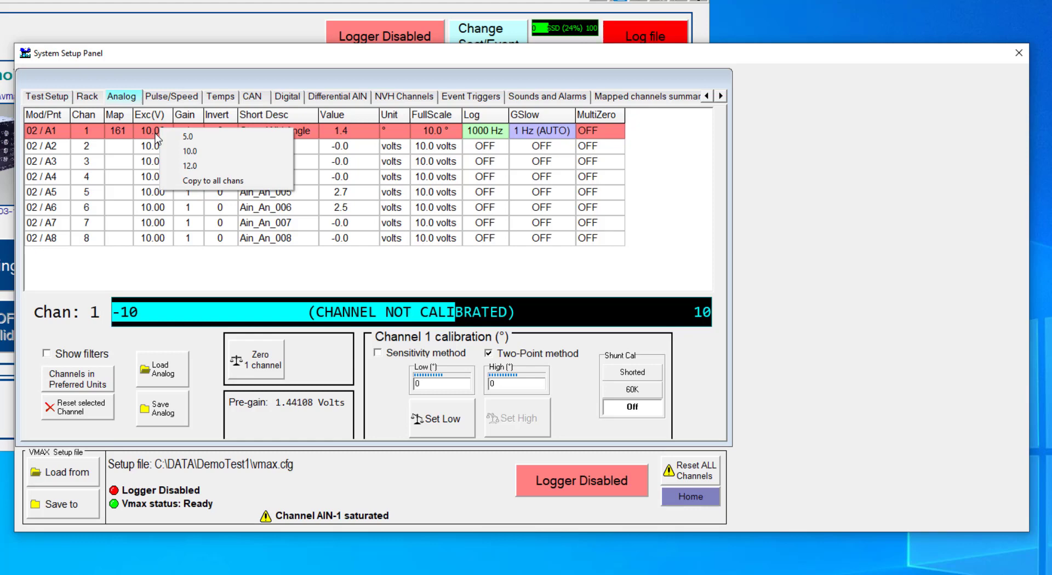
{"action": "key", "text": "Escape"}
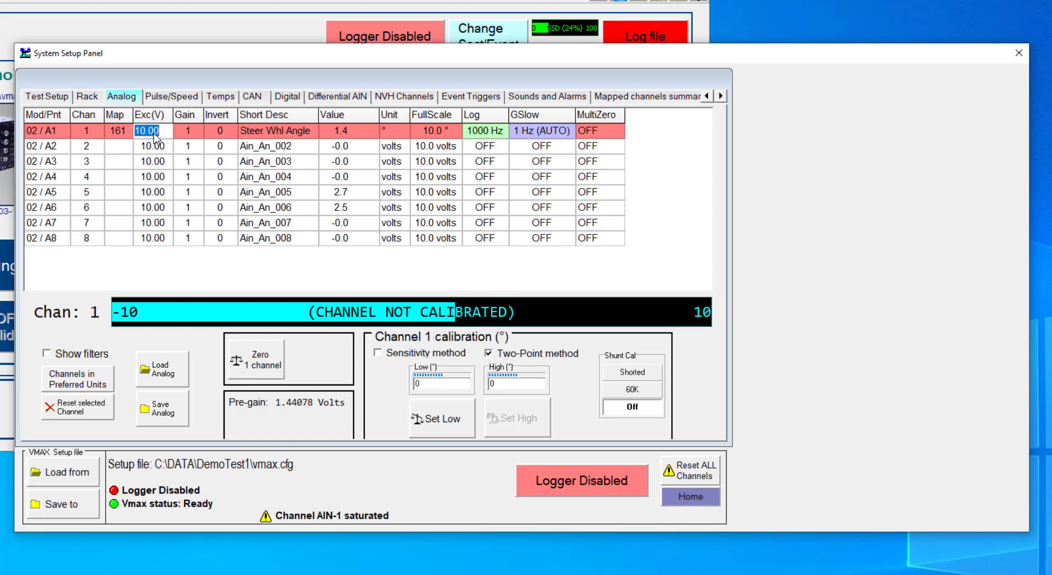
{"action": "type", "text": "8"}
{"action": "key", "text": "BackSpace"}
{"action": "type", "text": "9"}
{"action": "key", "text": "Return"}
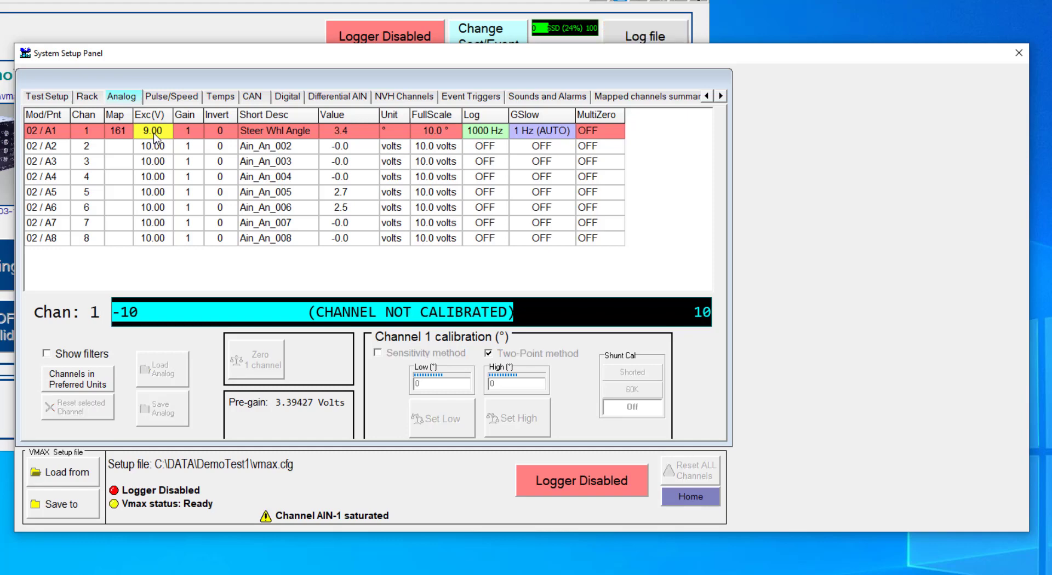
- Set the gain of the Steer Whl Angle channel to 2
{"action": "left_click", "coordinate": [194, 131]}
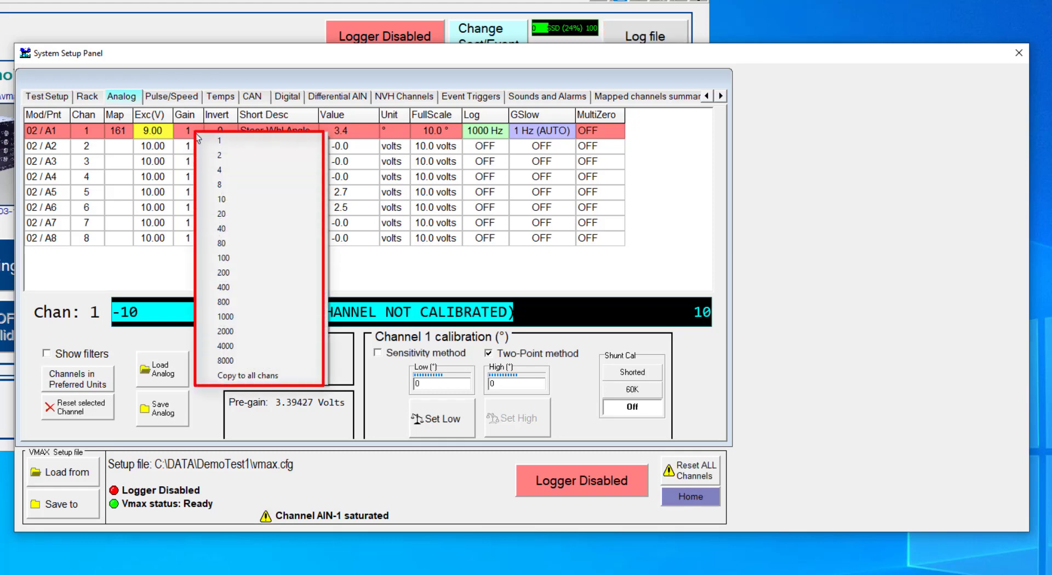
{"action": "left_click", "coordinate": [151, 133]}
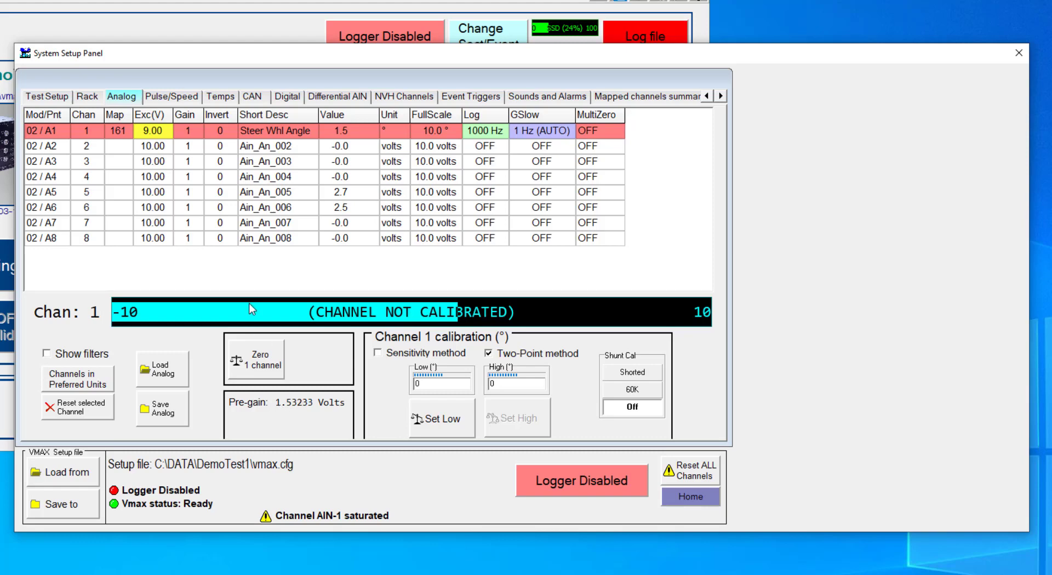
{"action": "left_click", "coordinate": [192, 131]}
{"action": "left_click", "coordinate": [205, 148]}
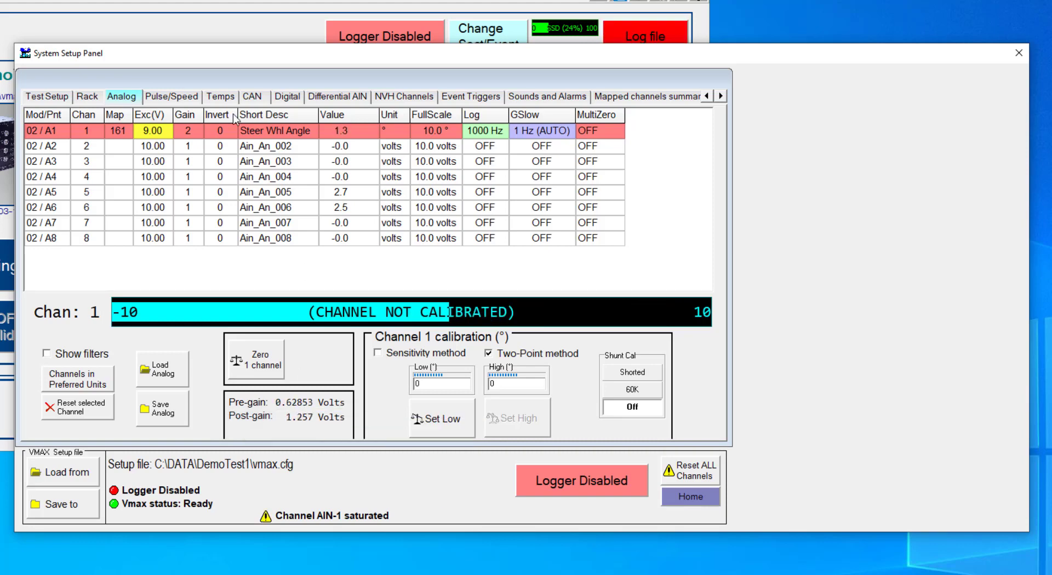
- Return the Steer Whl Angle channel's gain to 1 and clear the channel saturation warning
{"action": "left_click", "coordinate": [192, 131]}
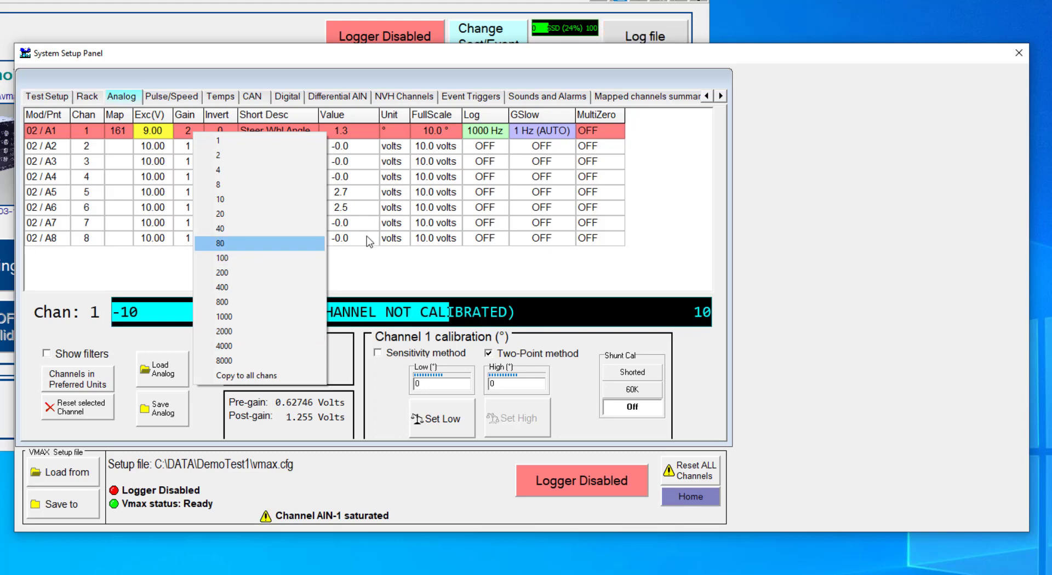
{"action": "left_click", "coordinate": [399, 276]}
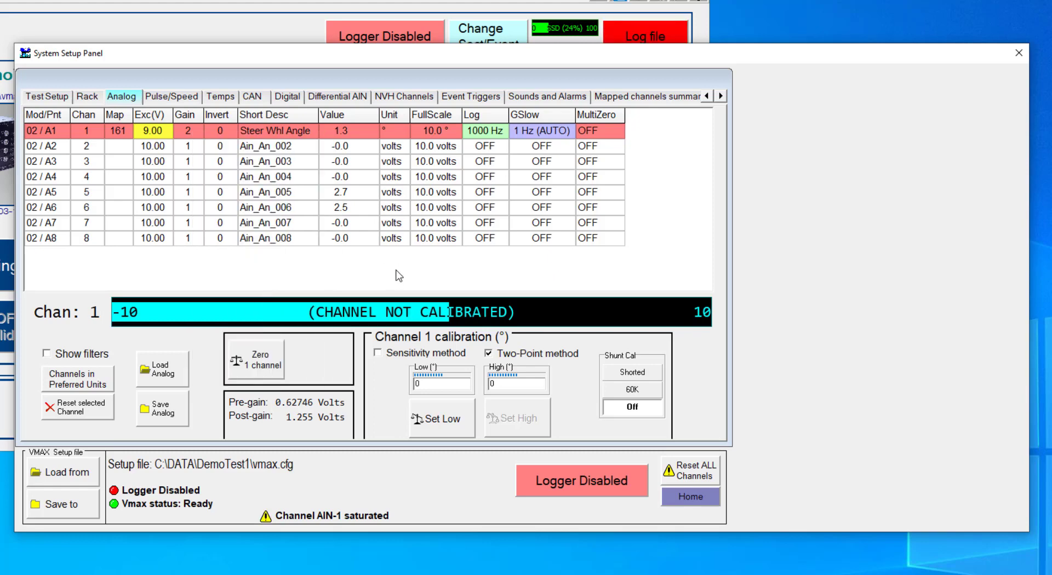
{"action": "left_click", "coordinate": [188, 132]}
{"action": "left_click", "coordinate": [225, 138]}
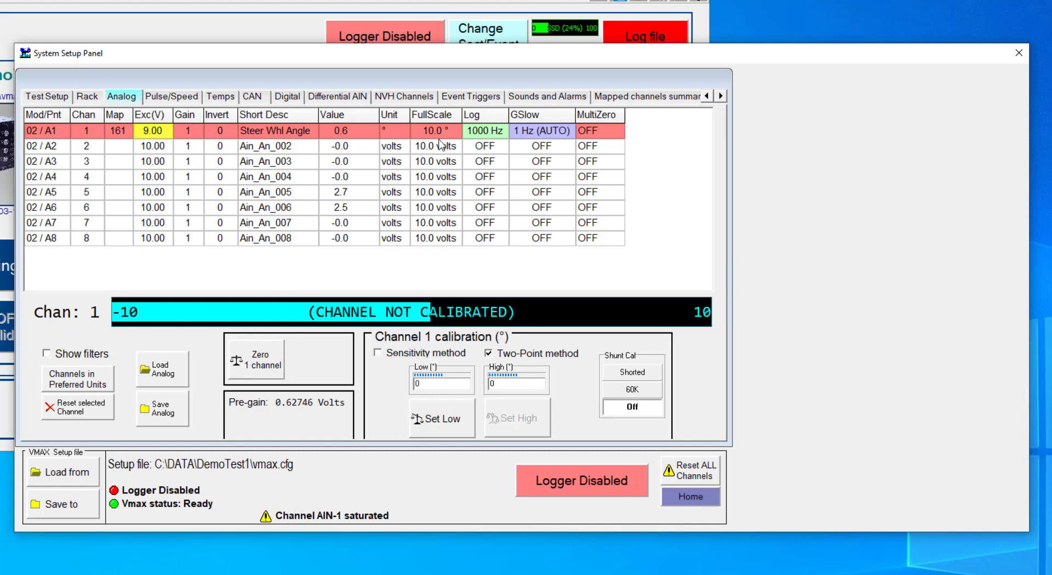
{"action": "left_click", "coordinate": [325, 520]}
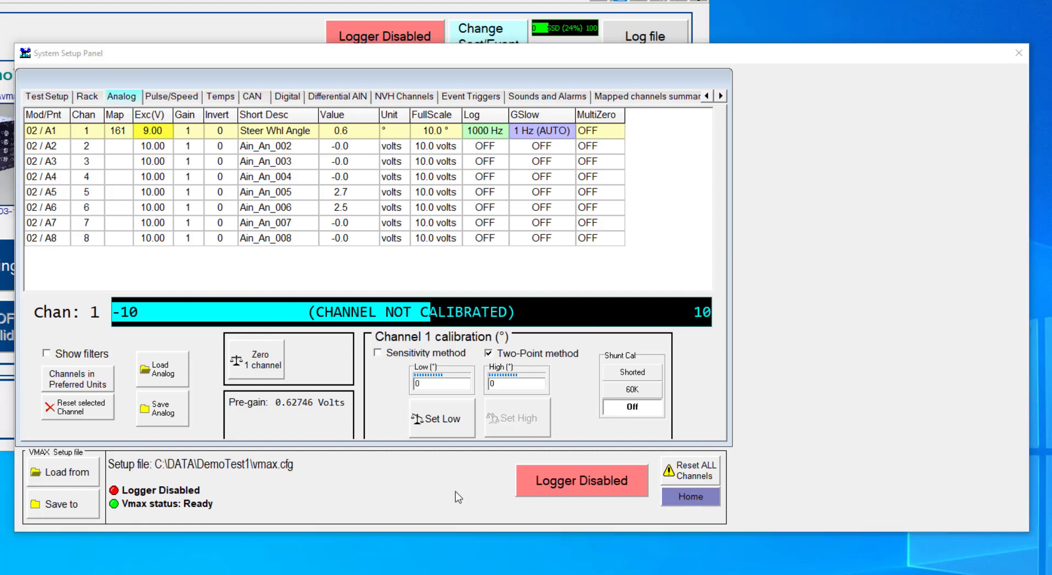
- Choose the two-point calibration method for channel 1 with a low value of -360° and a high value of 360°
{"action": "left_click", "coordinate": [388, 355]}
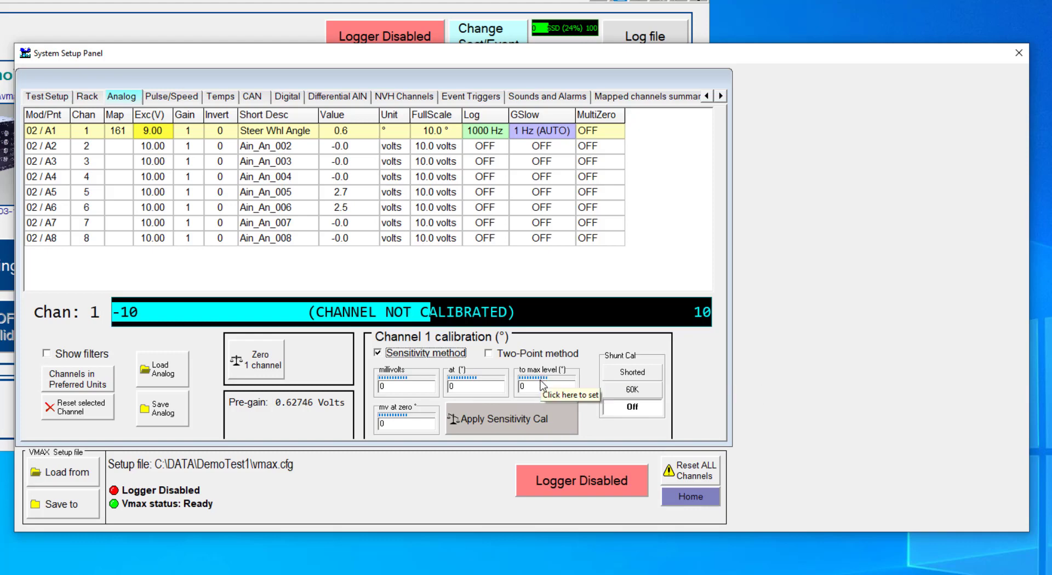
{"action": "left_click", "coordinate": [491, 357]}
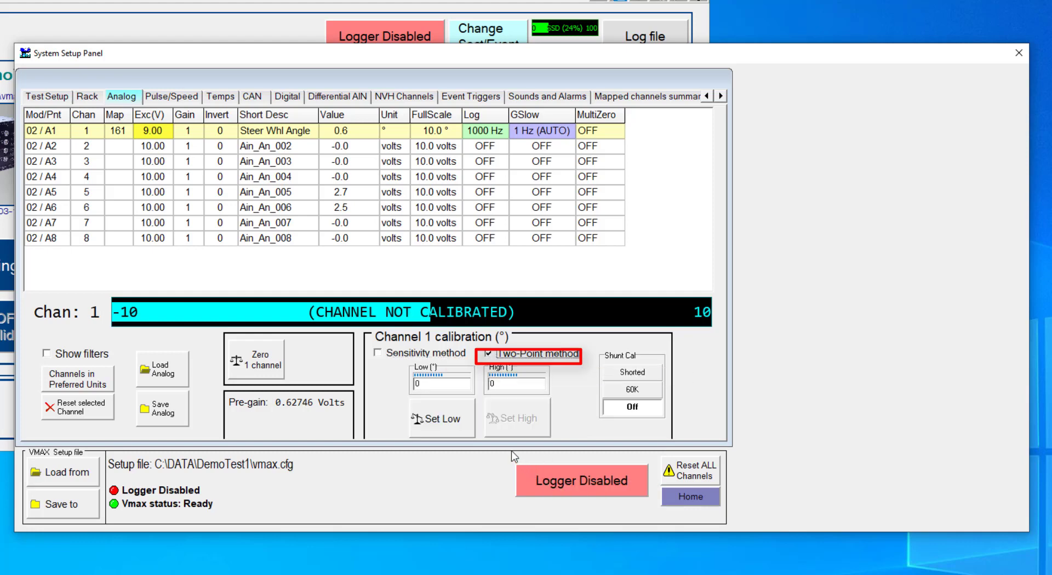
{"action": "left_click", "coordinate": [430, 385]}
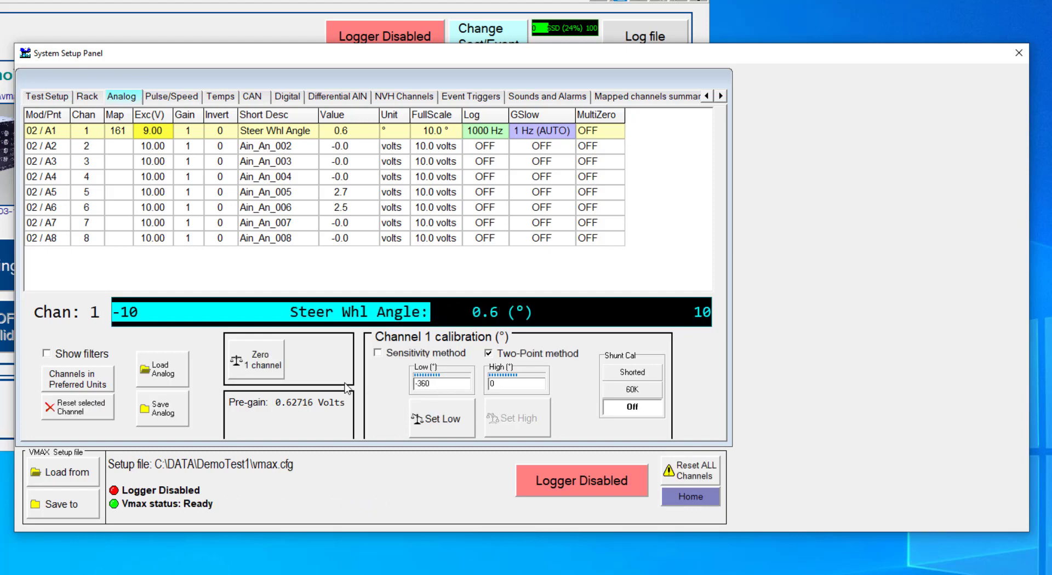
{"action": "left_click", "coordinate": [519, 386]}
{"action": "type", "text": "36"}
{"action": "key", "text": "Tab"}
{"action": "left_click", "coordinate": [469, 386]}
{"action": "left_click", "coordinate": [515, 385]}
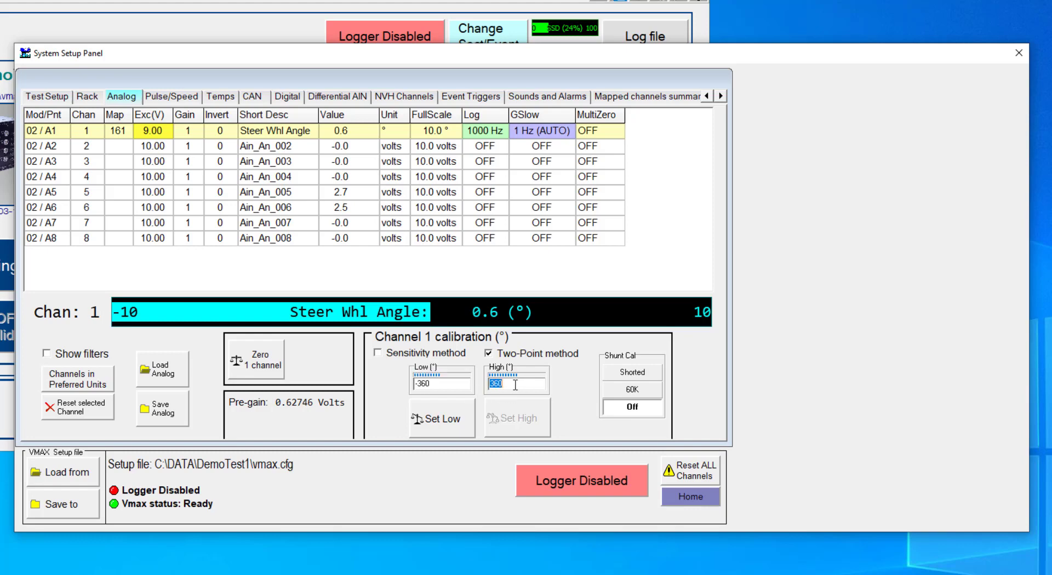
{"action": "left_click", "coordinate": [445, 386]}
{"action": "type", "text": "-360"}
{"action": "key", "text": "Return"}
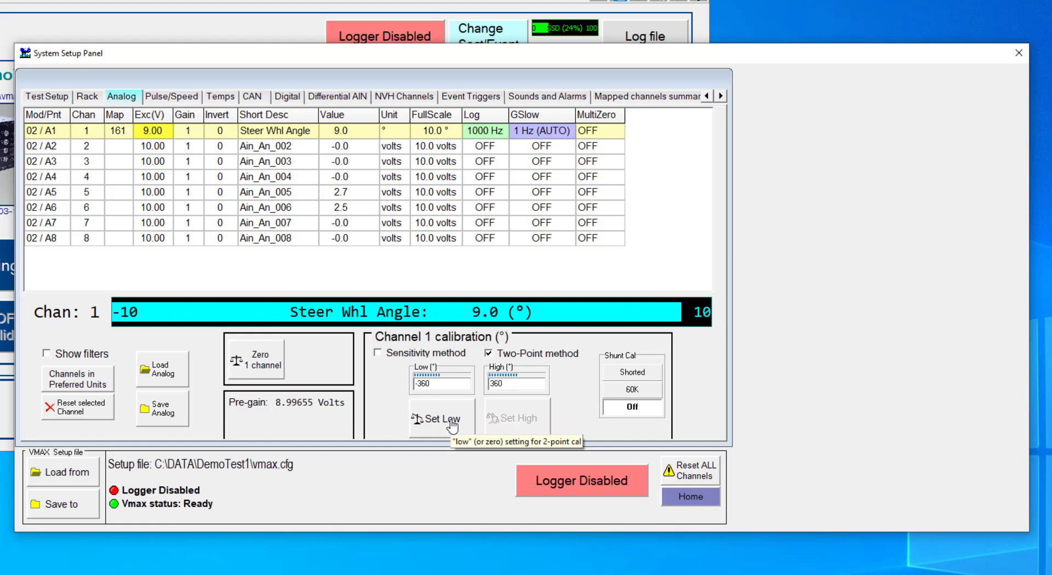
- Capture the sensor's low and high calibration points for channel 1, and zero the channel
{"action": "left_click", "coordinate": [452, 423]}
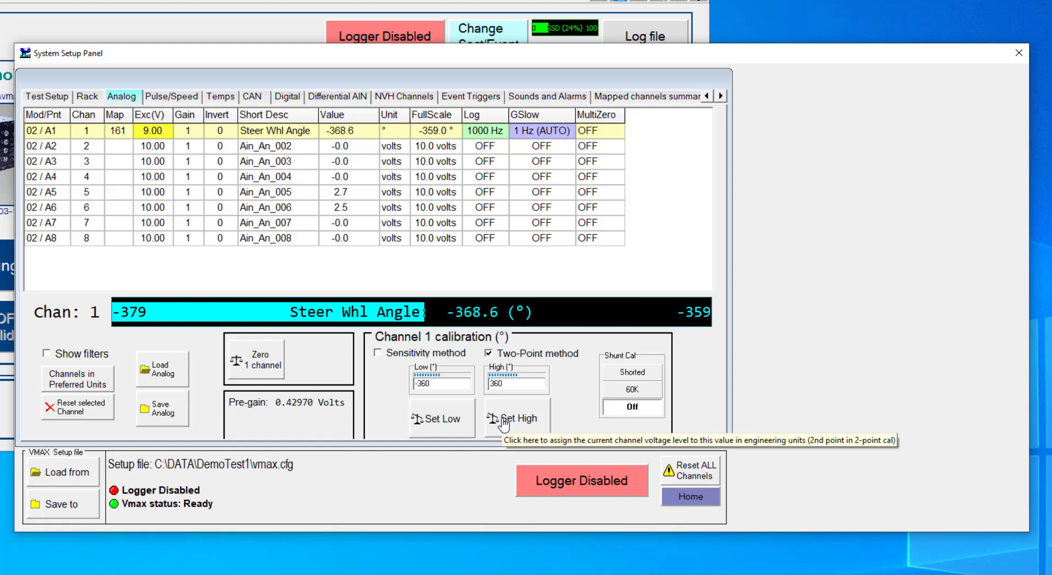
{"action": "left_click", "coordinate": [503, 422]}
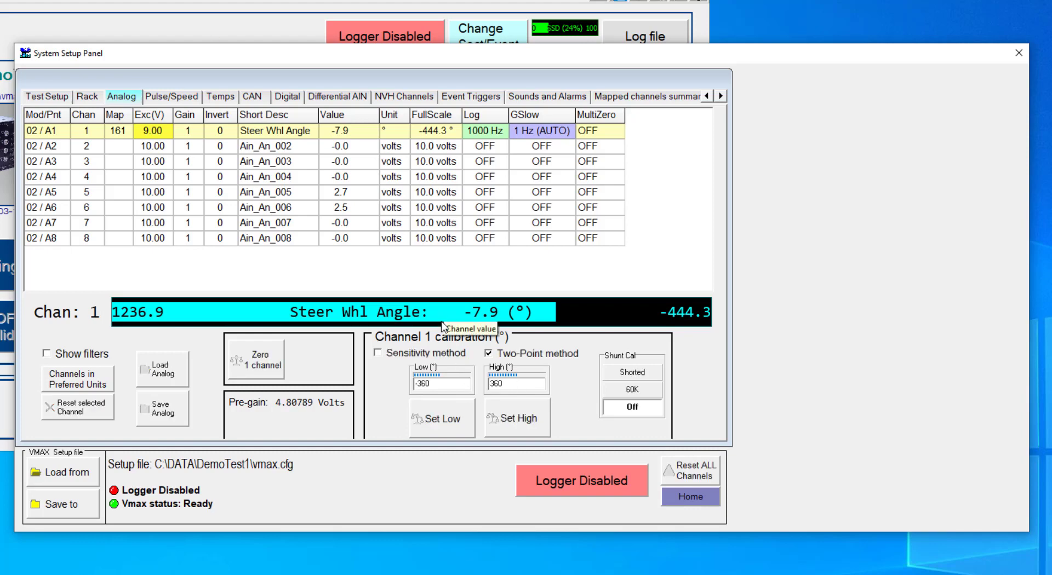
{"action": "left_click", "coordinate": [252, 364]}
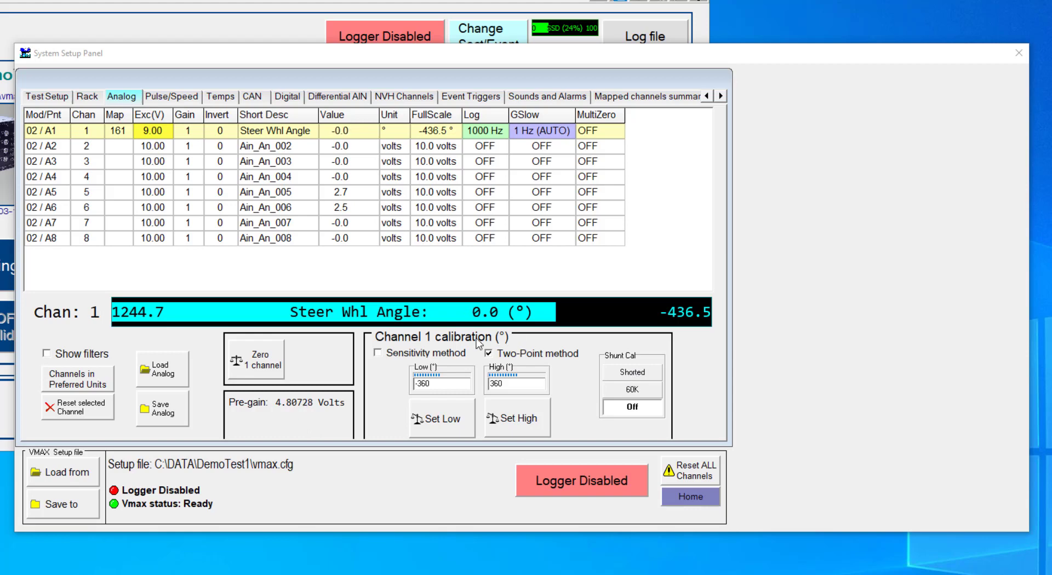
- View the sensitivity calibration fields for channel 1, and return to the two-point method
{"action": "left_click", "coordinate": [377, 354]}
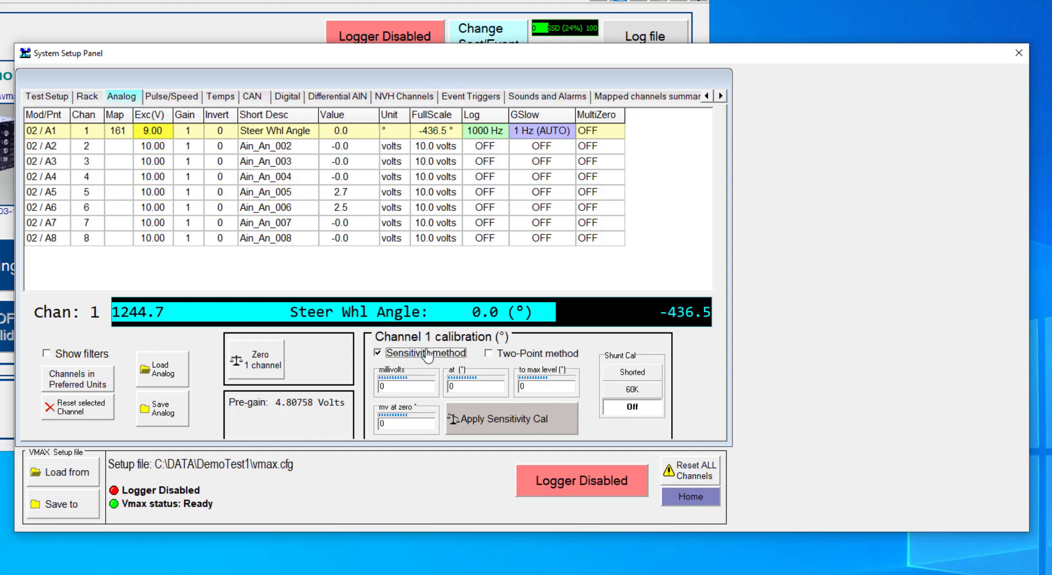
{"action": "left_click", "coordinate": [499, 355]}
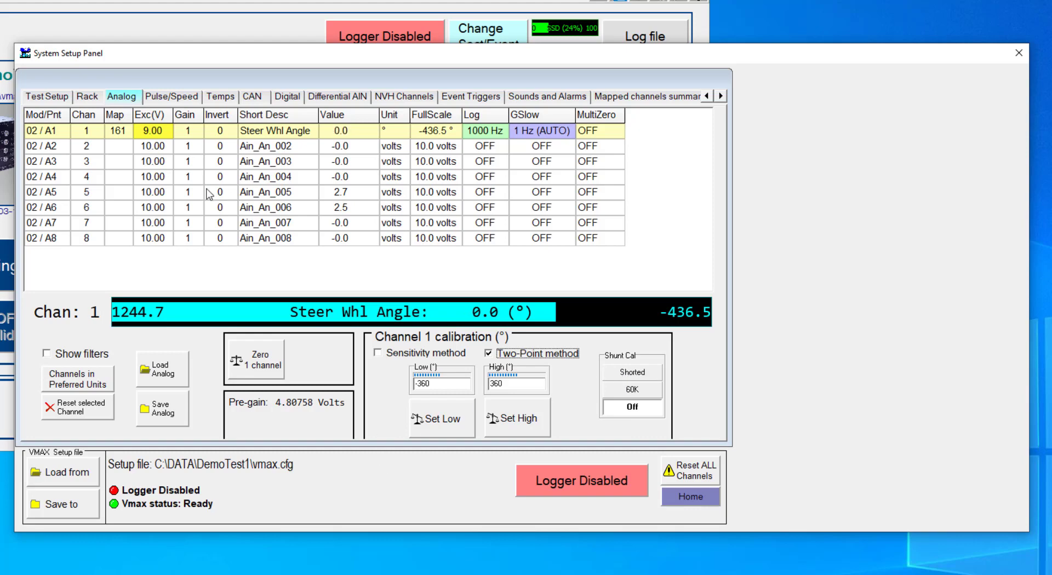
- Map analog channel 5 to 168 Throttle Posn (%)
{"action": "left_click", "coordinate": [158, 195]}
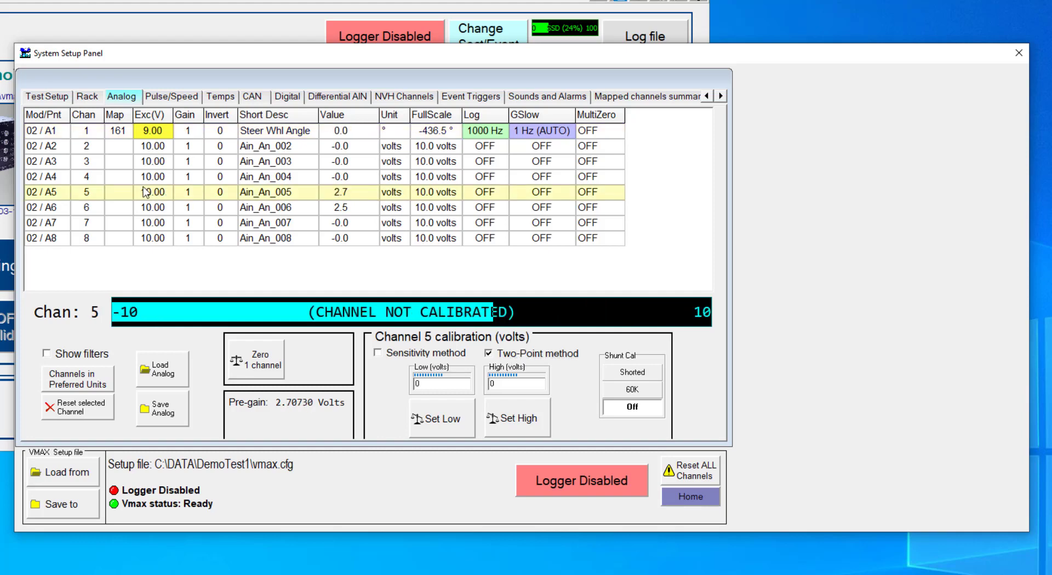
{"action": "left_click", "coordinate": [159, 209]}
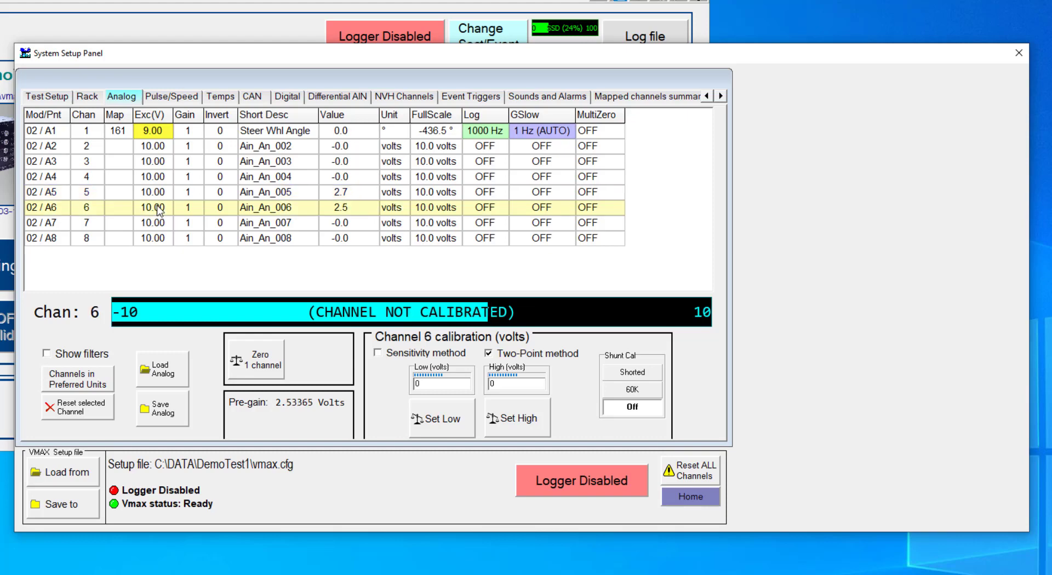
{"action": "left_click", "coordinate": [116, 199]}
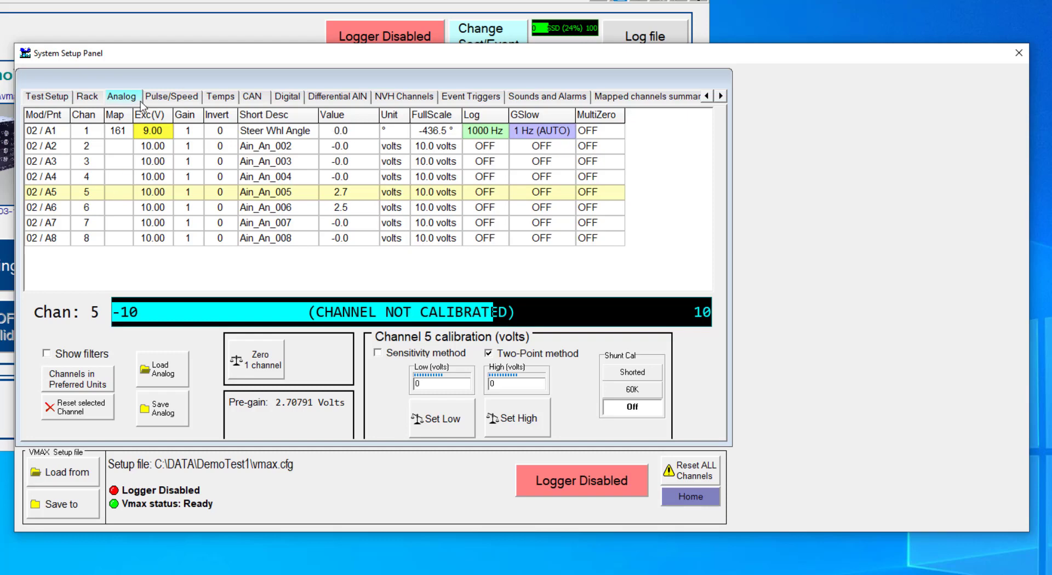
{"action": "left_click", "coordinate": [118, 196]}
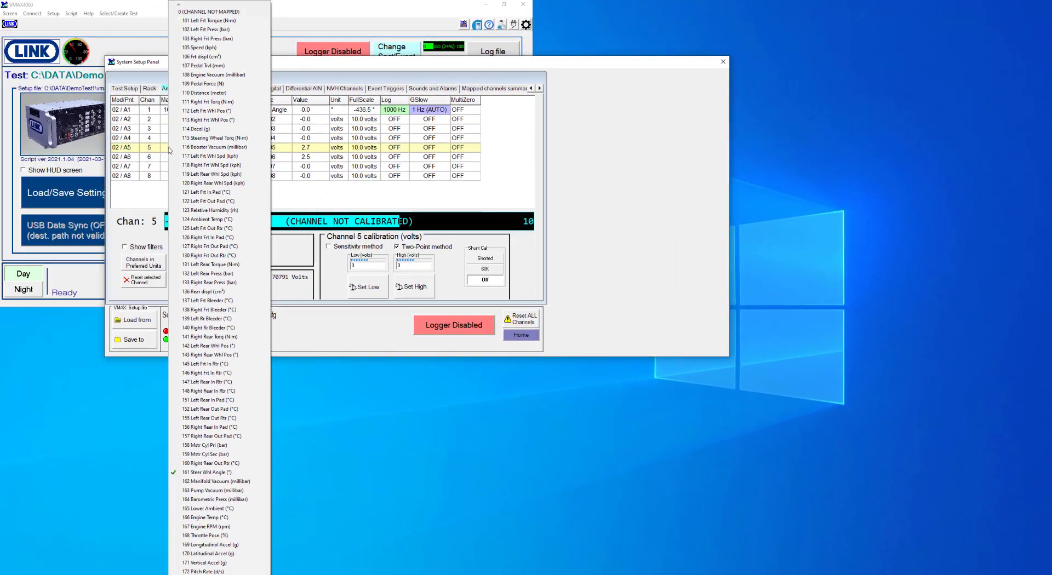
{"action": "left_click", "coordinate": [210, 536]}
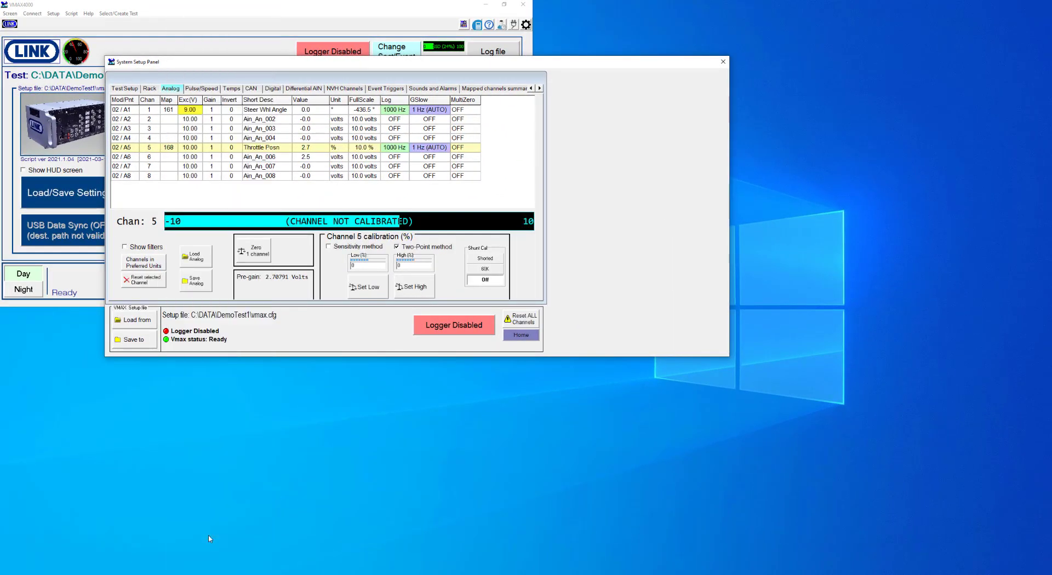
- Map analog channel 6 to 107 Pedal Trvl (mm)
{"action": "left_click", "coordinate": [169, 158]}
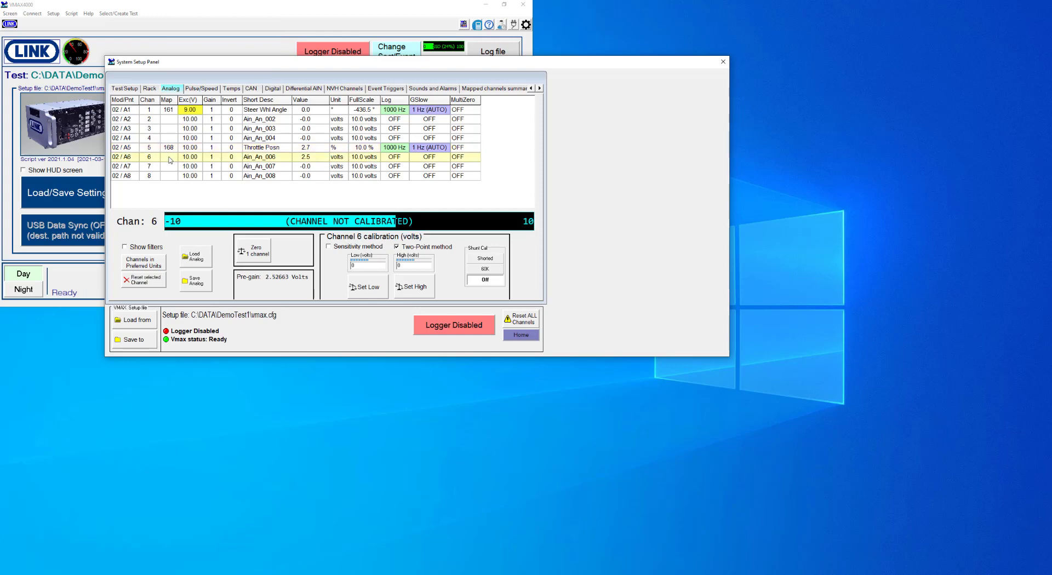
{"action": "left_click", "coordinate": [170, 159]}
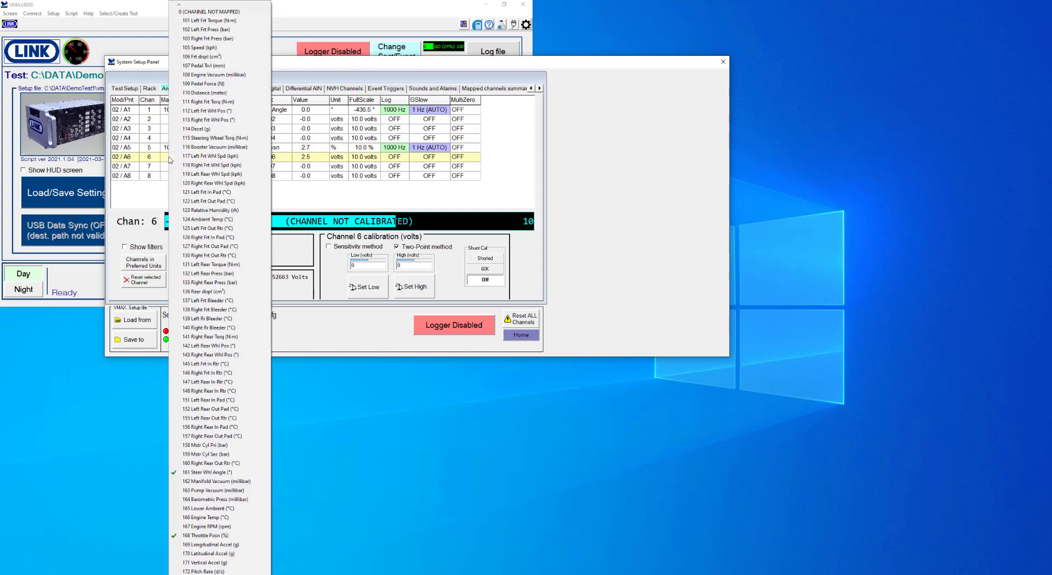
{"action": "left_click", "coordinate": [195, 66]}
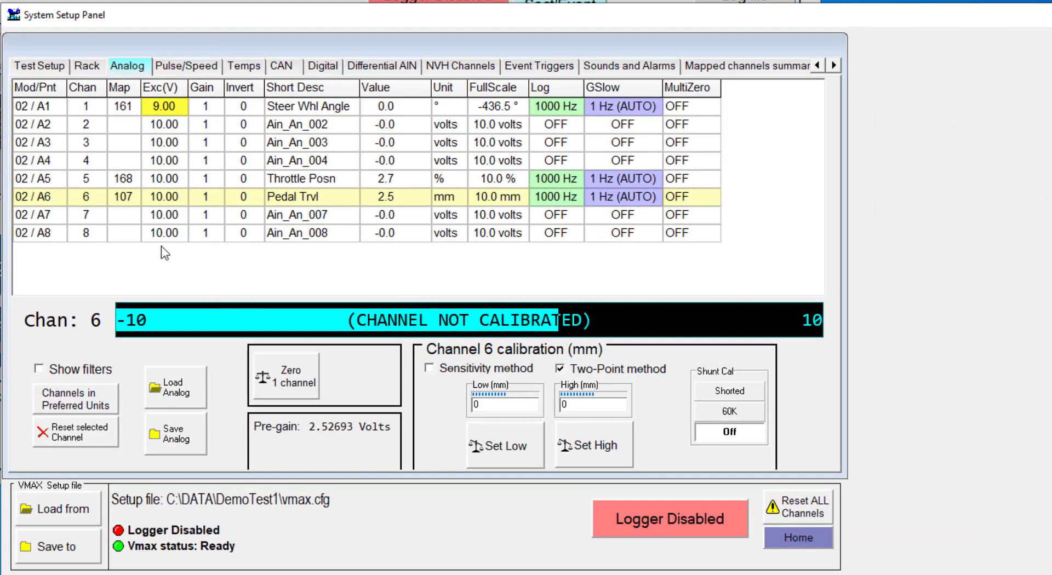
- Try a gain of 2 on the Throttle Posn channel, and return it to 1
{"action": "left_click", "coordinate": [136, 180]}
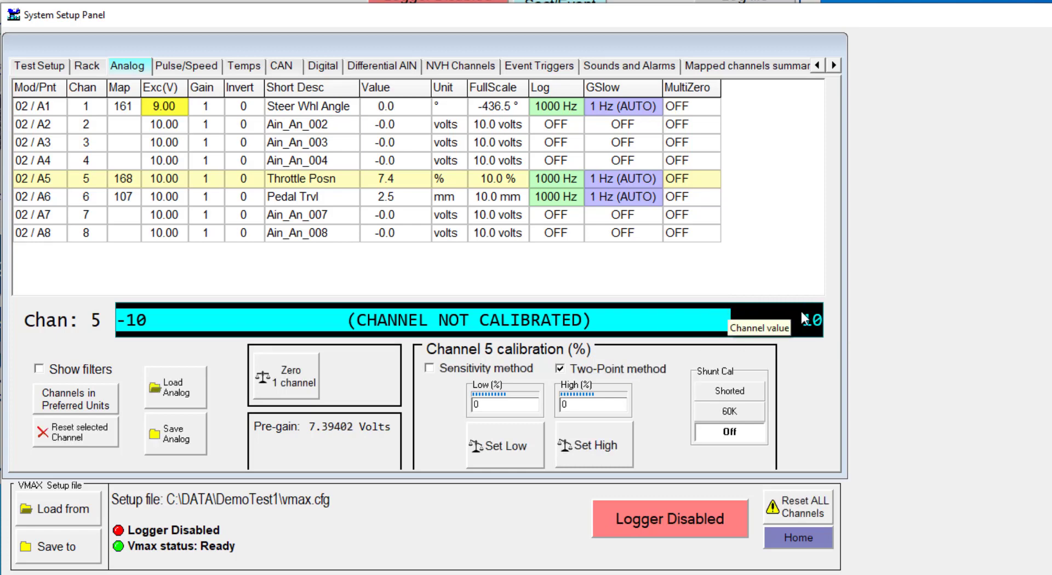
{"action": "left_click", "coordinate": [209, 180]}
{"action": "left_click", "coordinate": [220, 206]}
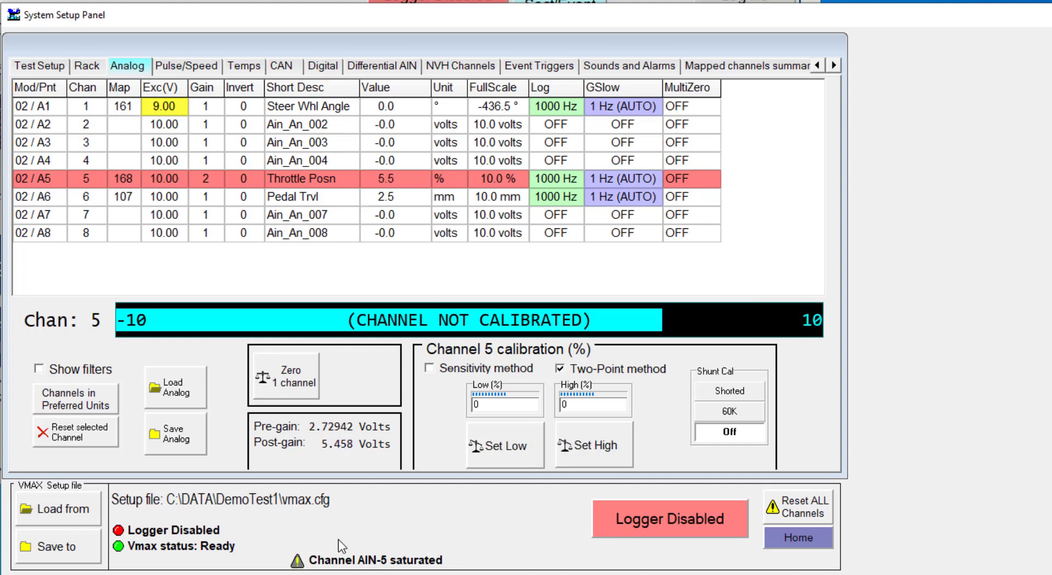
{"action": "left_click", "coordinate": [199, 179]}
{"action": "left_click", "coordinate": [212, 195]}
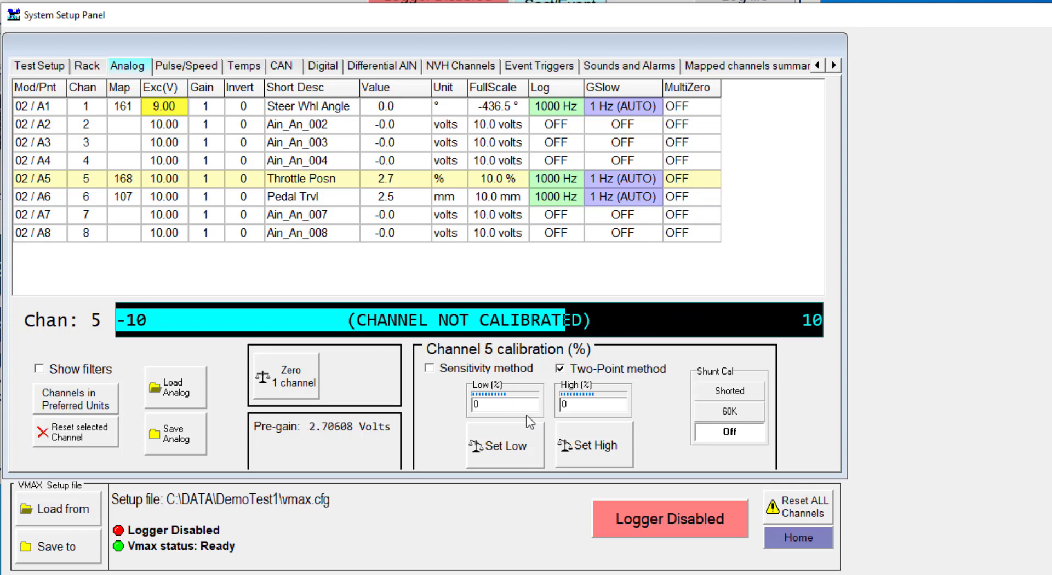
- Apply a sensitivity calibration to the Throttle Posn channel with 4700 millivolts at 100% and a maximum level of 100%
{"action": "left_click", "coordinate": [430, 369]}
{"action": "left_click", "coordinate": [450, 408]}
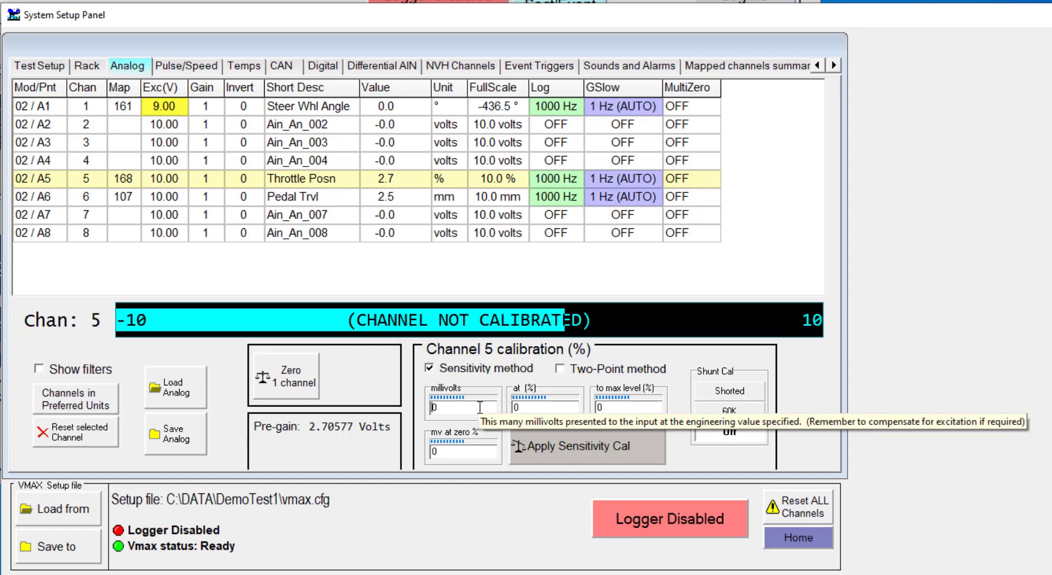
{"action": "type", "text": "4700"}
{"action": "left_click", "coordinate": [569, 407]}
{"action": "type", "text": "1"}
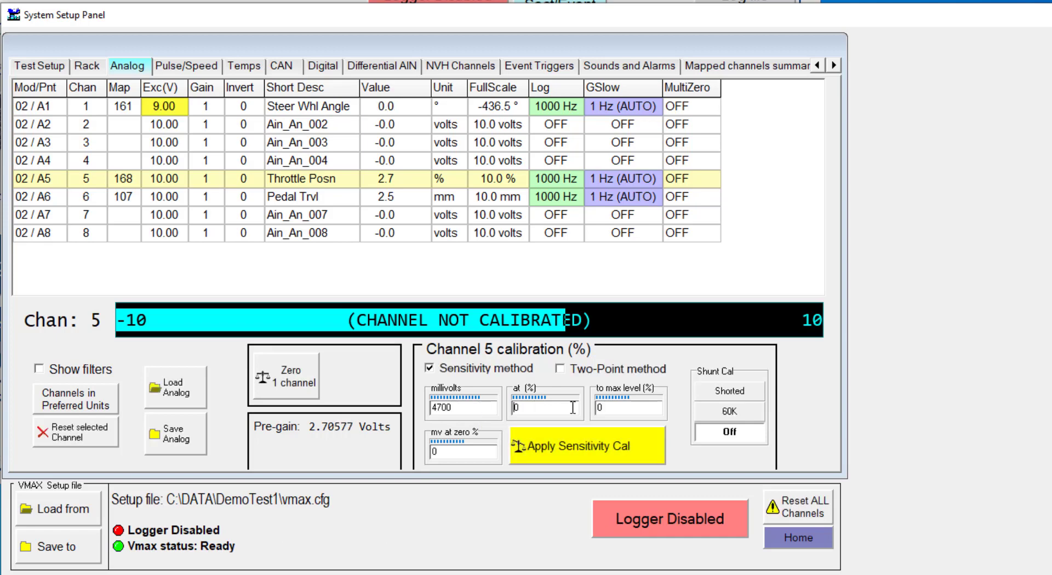
{"action": "type", "text": "00"}
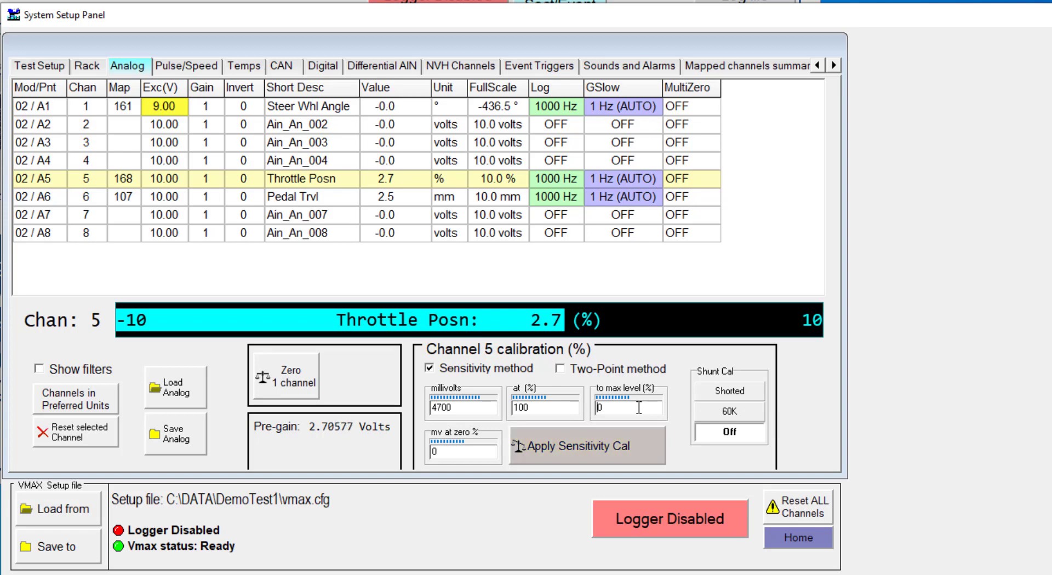
{"action": "left_click", "coordinate": [638, 408]}
{"action": "type", "text": "100"}
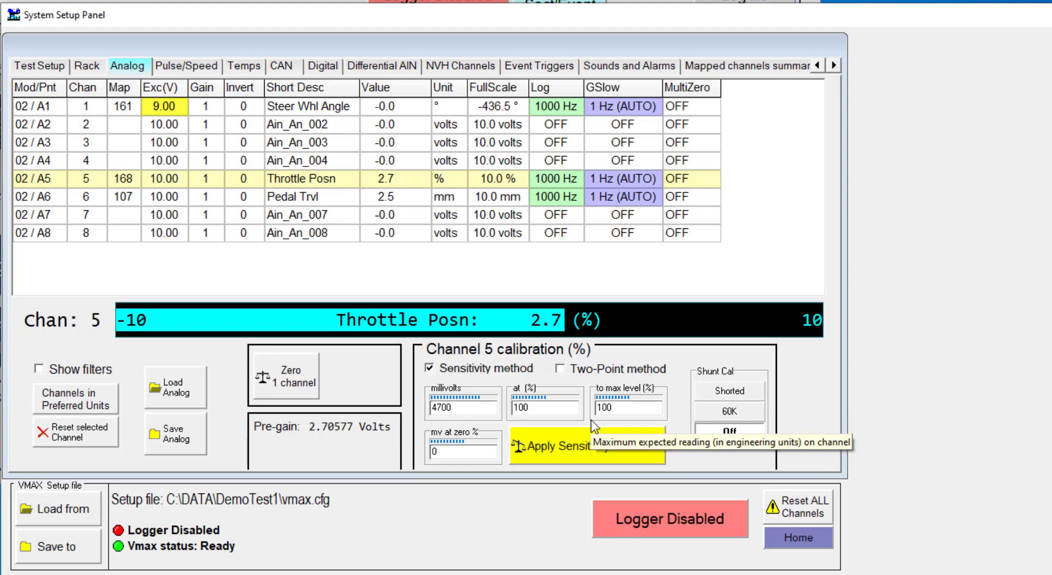
{"action": "left_click", "coordinate": [575, 456]}
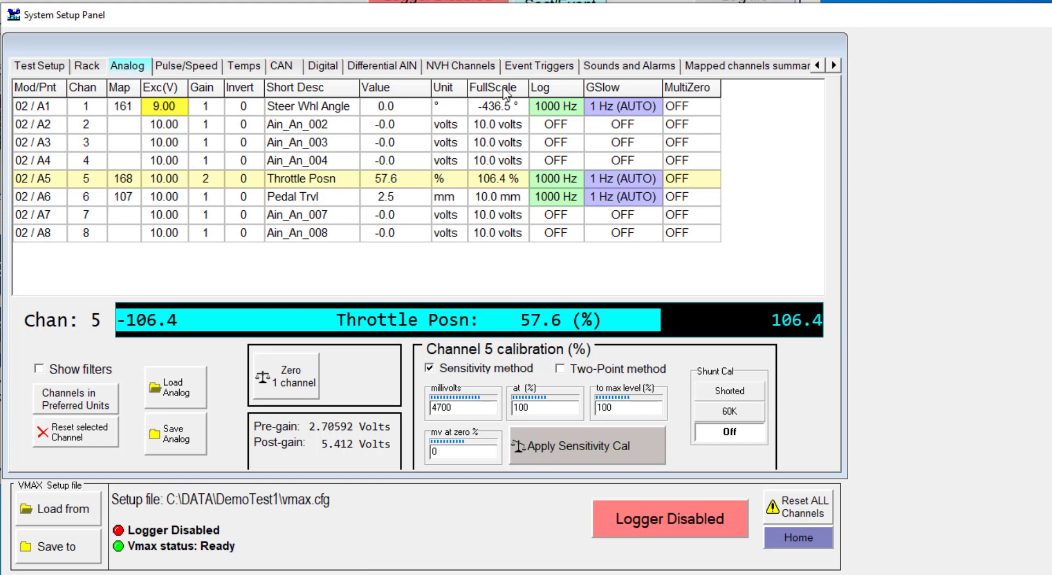
- Zero the Throttle Posn channel, and re-apply its sensitivity calibration to discard the zeroing
{"action": "left_click", "coordinate": [299, 380]}
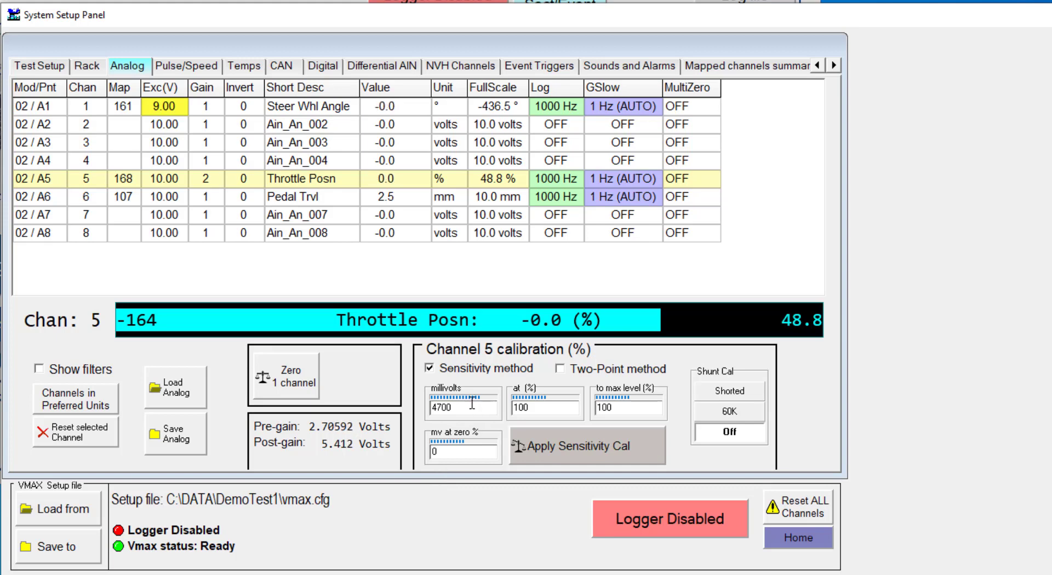
{"action": "left_click", "coordinate": [559, 452]}
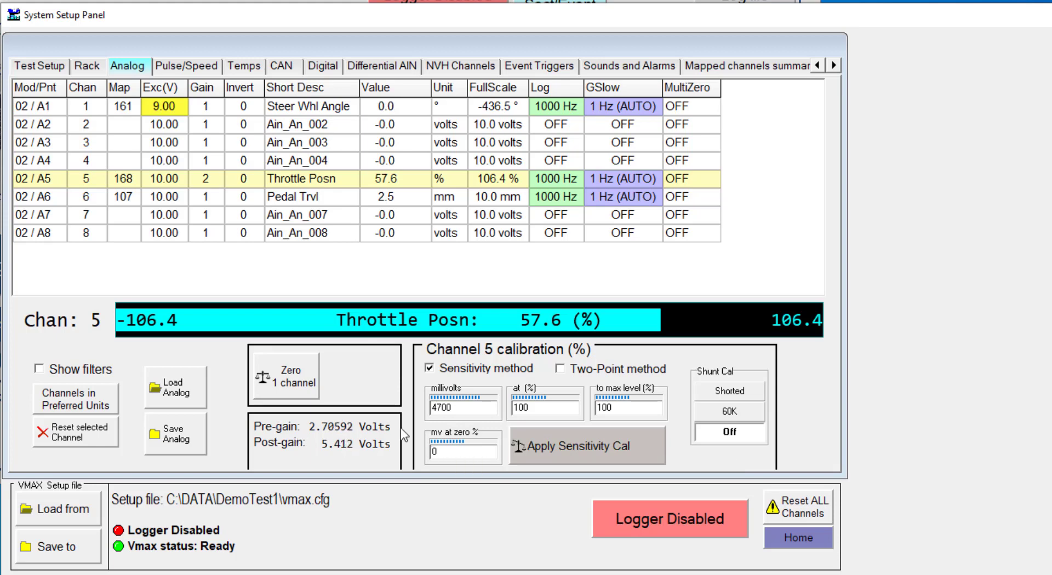
- Set the Throttle Posn channel's millivolts at zero percent to 2706 and apply the sensitivity calibration
{"action": "type", "text": "2706"}
{"action": "key", "text": "Return"}
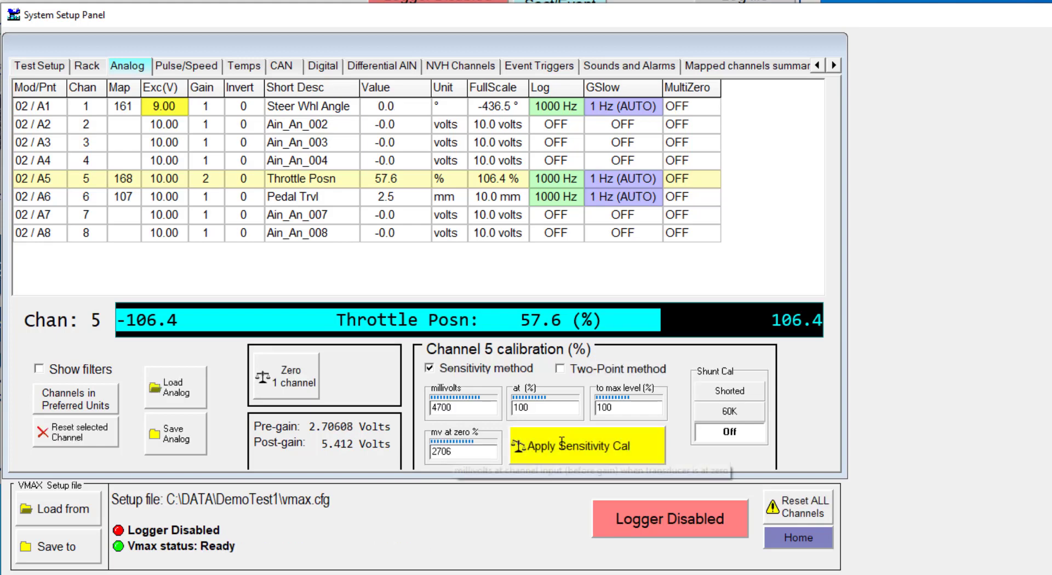
{"action": "left_click", "coordinate": [590, 448]}
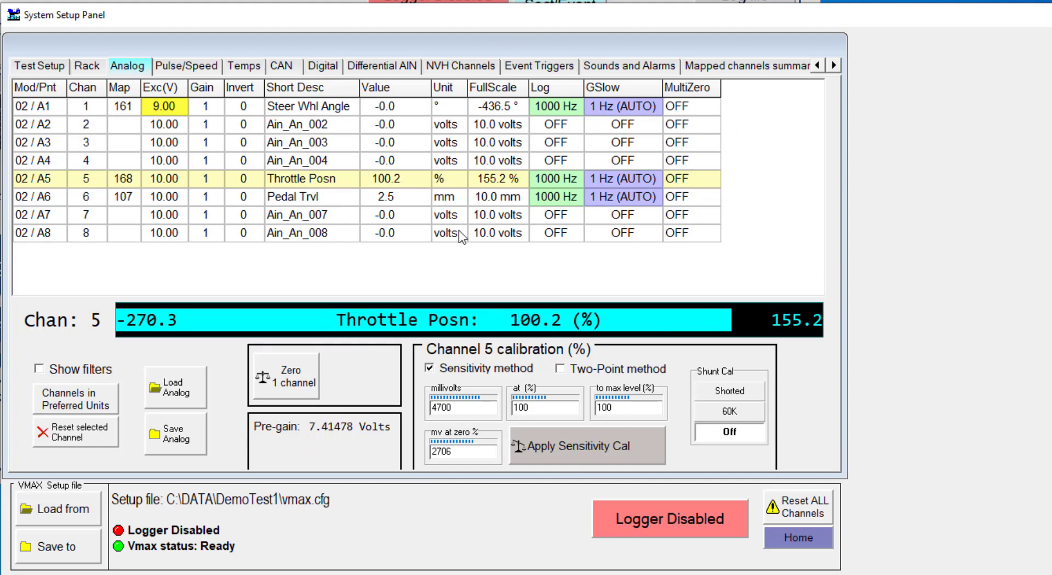
- Select the Pedal Trvl channel and set its two-point calibration high value to 100 mm
{"action": "left_click", "coordinate": [407, 197]}
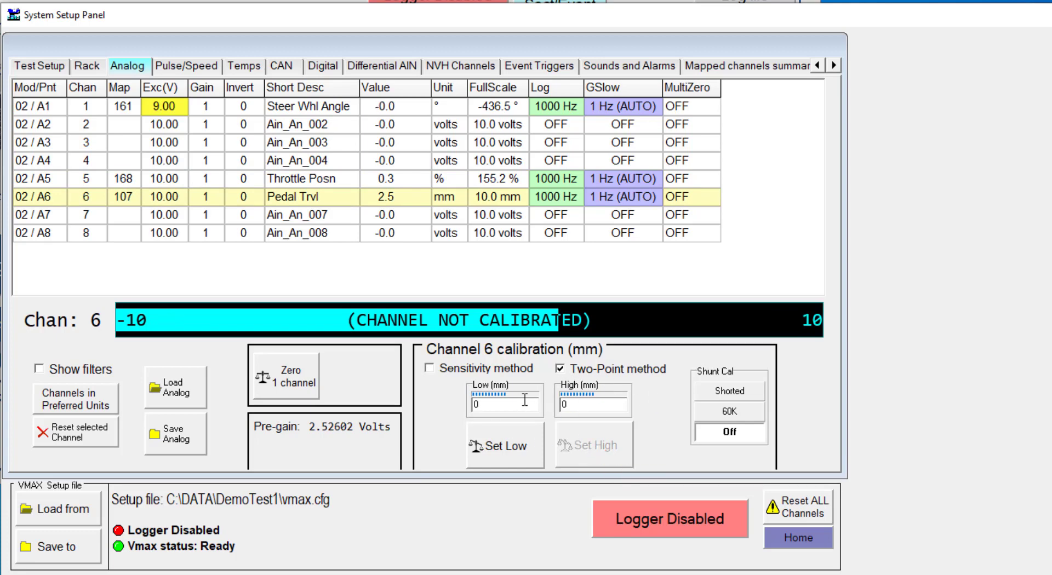
{"action": "left_click", "coordinate": [593, 406]}
{"action": "key", "text": "Return"}
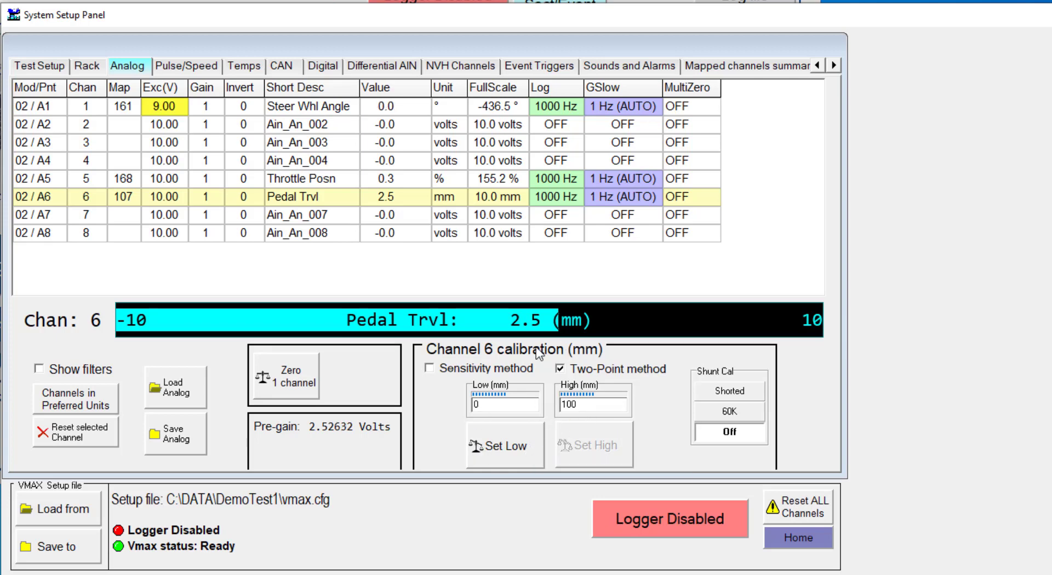
- Try to capture the low and high two-point calibration settings for the Pedal Trvl channel
{"action": "left_click", "coordinate": [502, 462]}
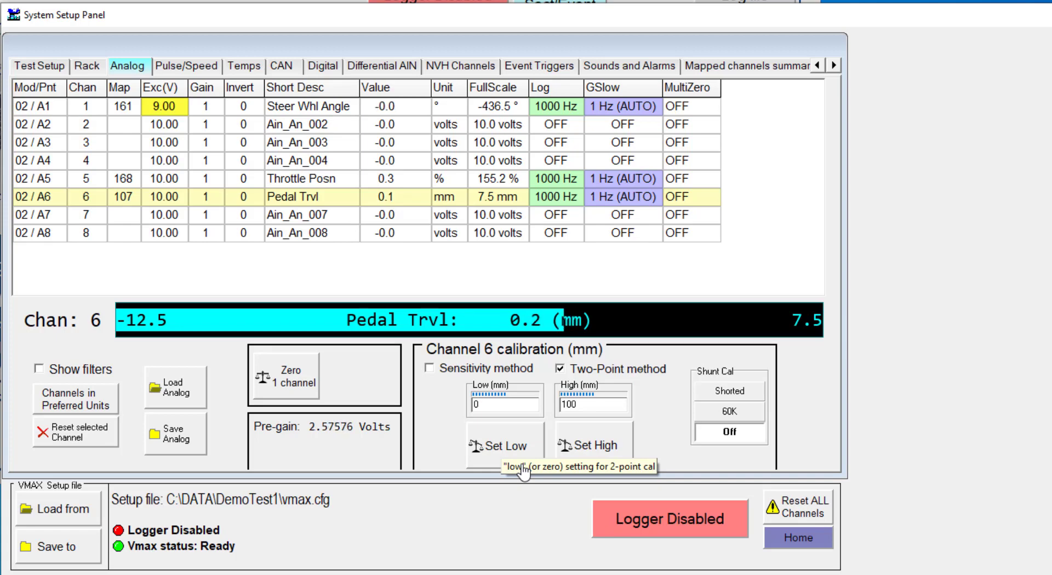
{"action": "left_click", "coordinate": [596, 454]}
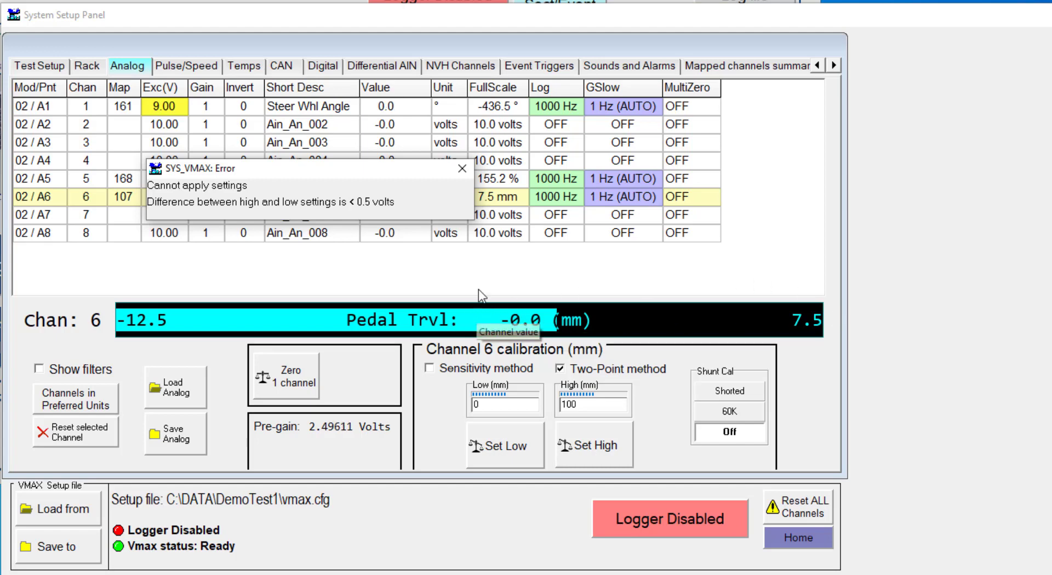
{"action": "left_click", "coordinate": [468, 169]}
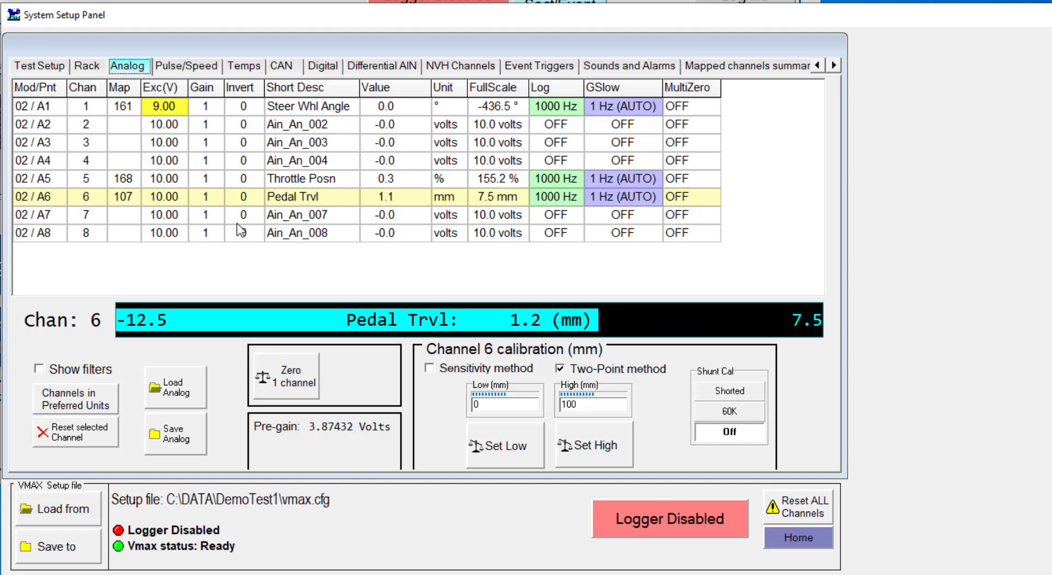
- Try gains of 8, 4 and 2 on the Pedal Trvl channel, and return it to 1
{"action": "left_click", "coordinate": [206, 198]}
{"action": "left_click", "coordinate": [240, 260]}
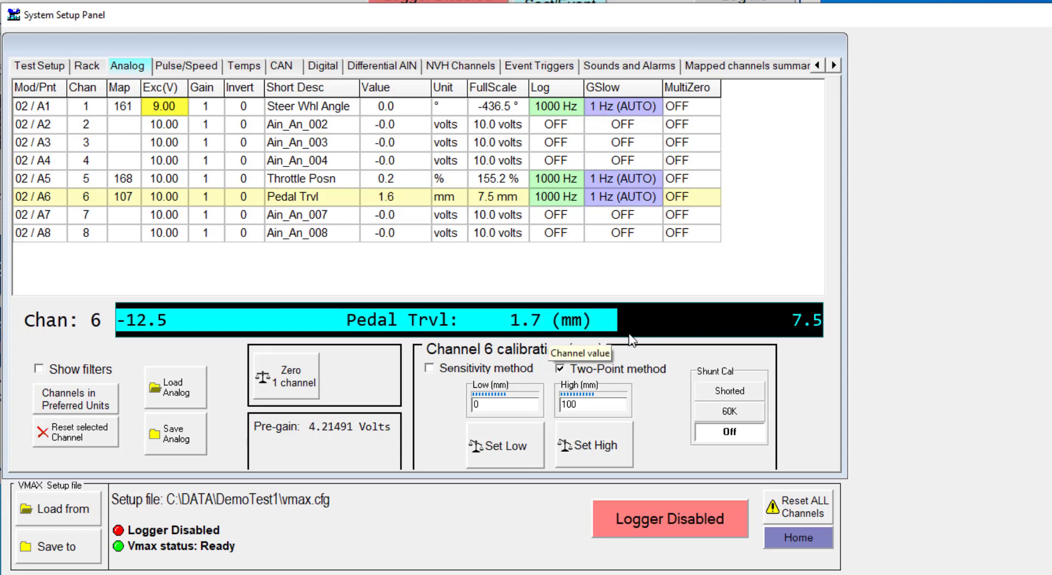
{"action": "left_click", "coordinate": [206, 196]}
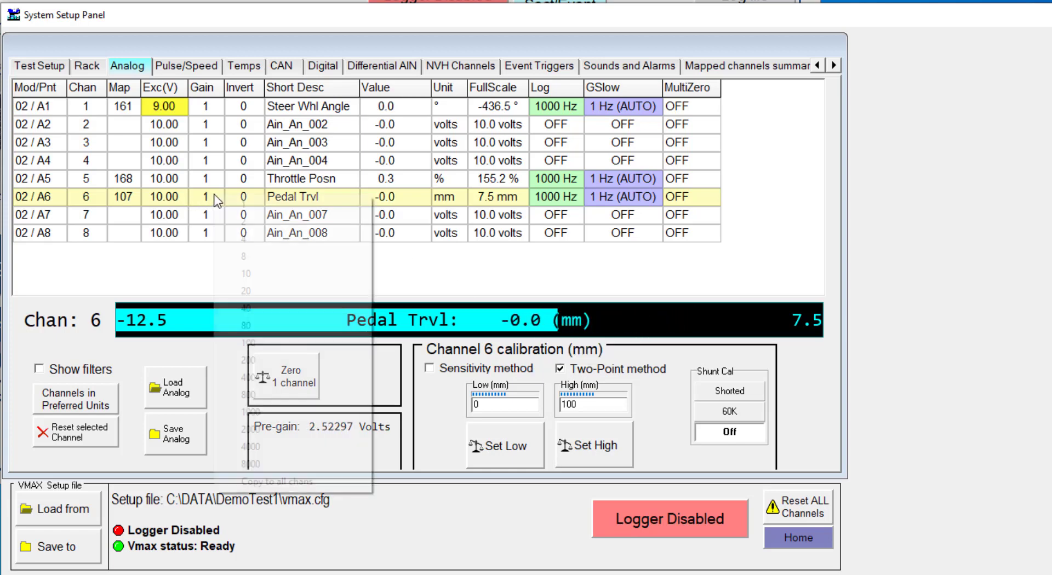
{"action": "left_click", "coordinate": [234, 258]}
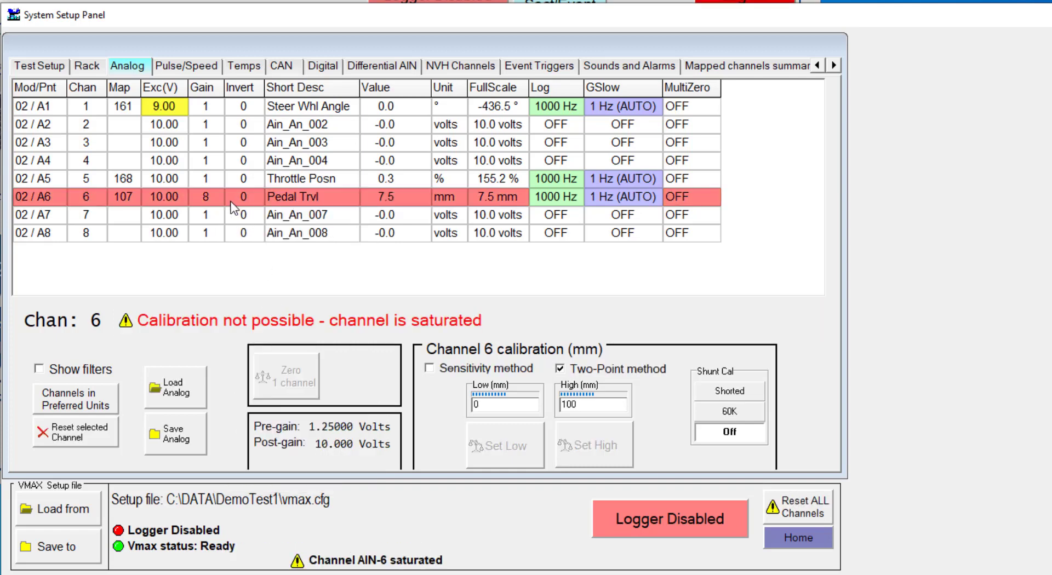
{"action": "left_click", "coordinate": [223, 203]}
{"action": "left_click", "coordinate": [234, 241]}
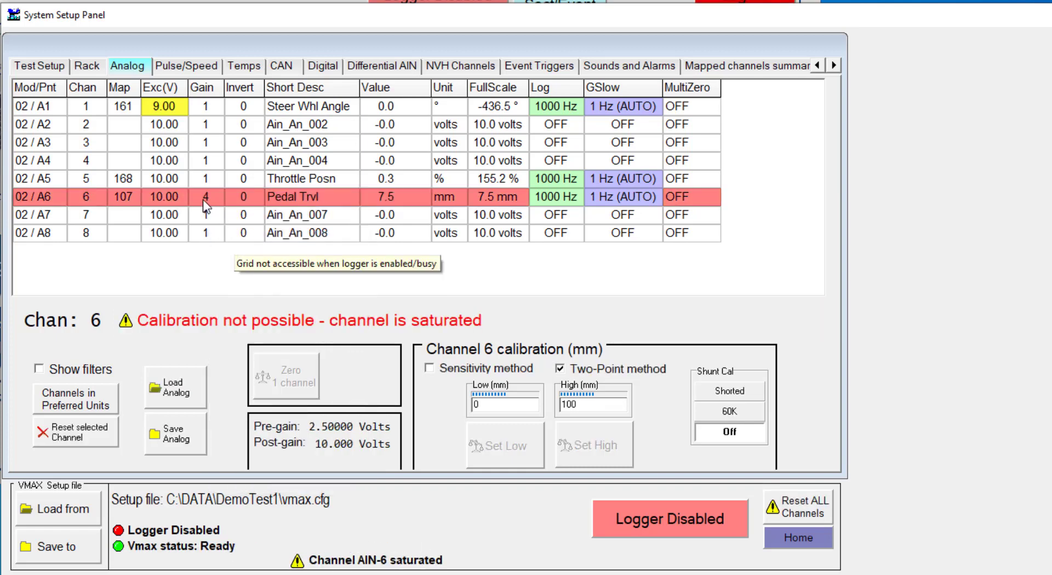
{"action": "left_click", "coordinate": [203, 198]}
{"action": "left_click", "coordinate": [232, 225]}
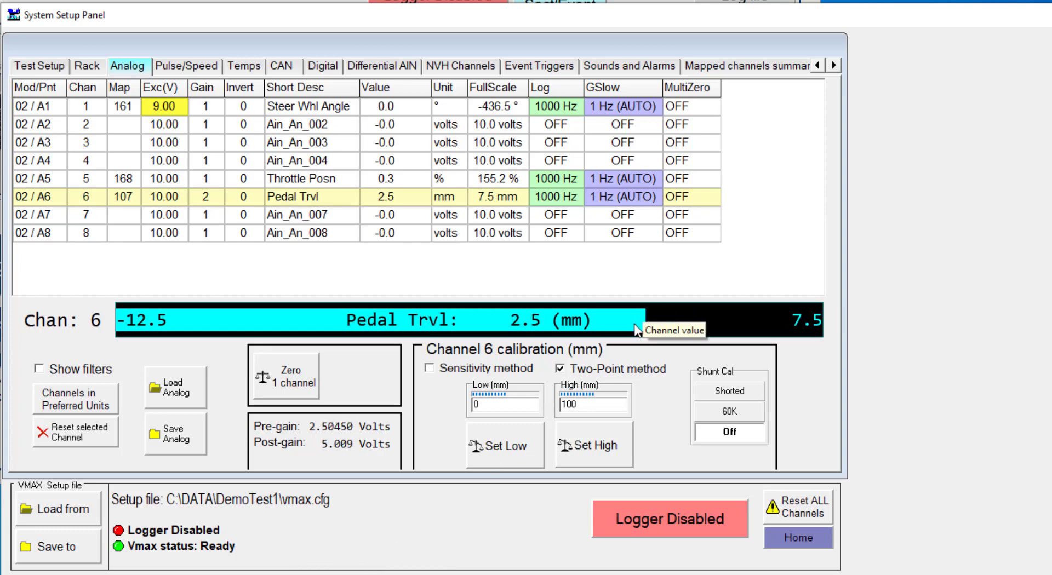
{"action": "left_click", "coordinate": [216, 199]}
{"action": "left_click", "coordinate": [226, 208]}
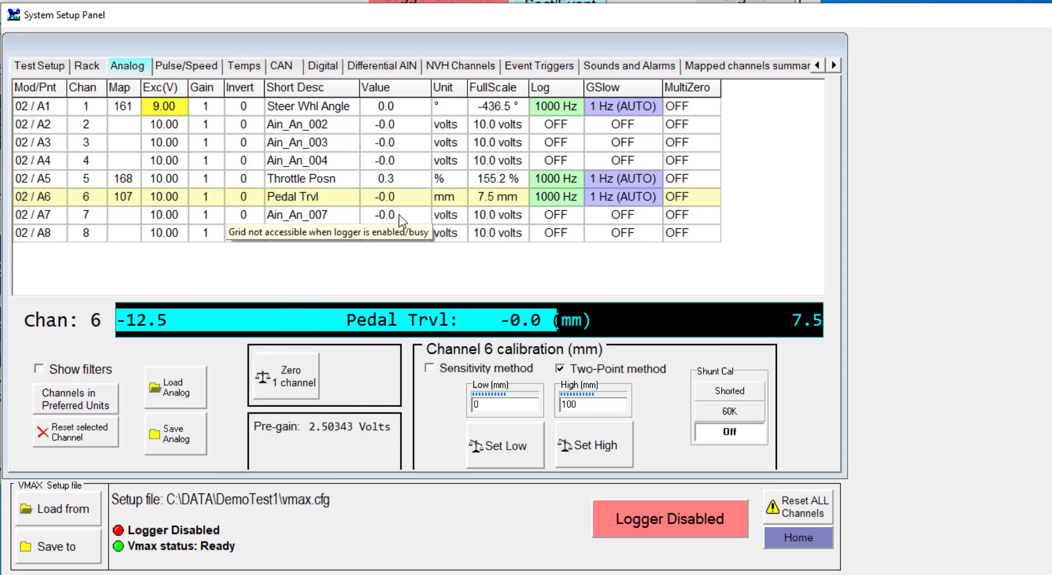
- Capture the Pedal Trvl sensor's low point at 0 mm and its high point at 100 mm
{"action": "left_click", "coordinate": [512, 447]}
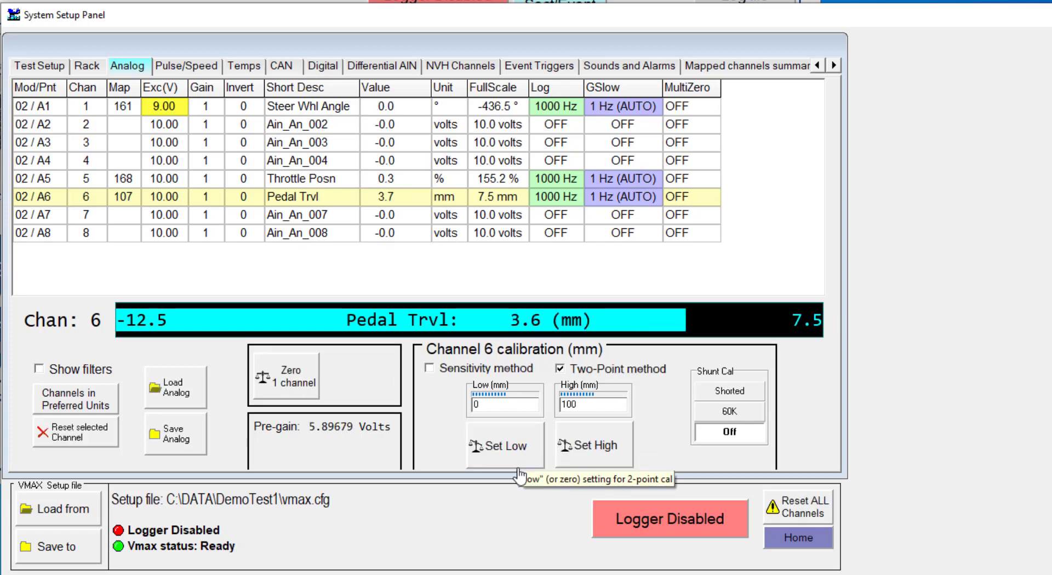
{"action": "left_click", "coordinate": [607, 450]}
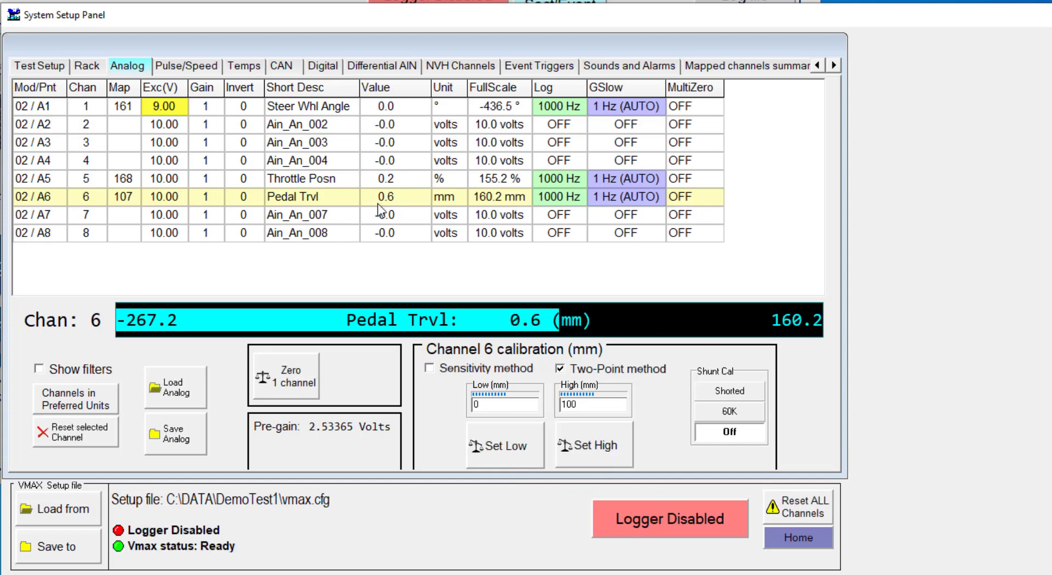
- View the calibration settings of the Throttle Posn and Pedal Trvl channels
{"action": "left_click", "coordinate": [381, 184]}
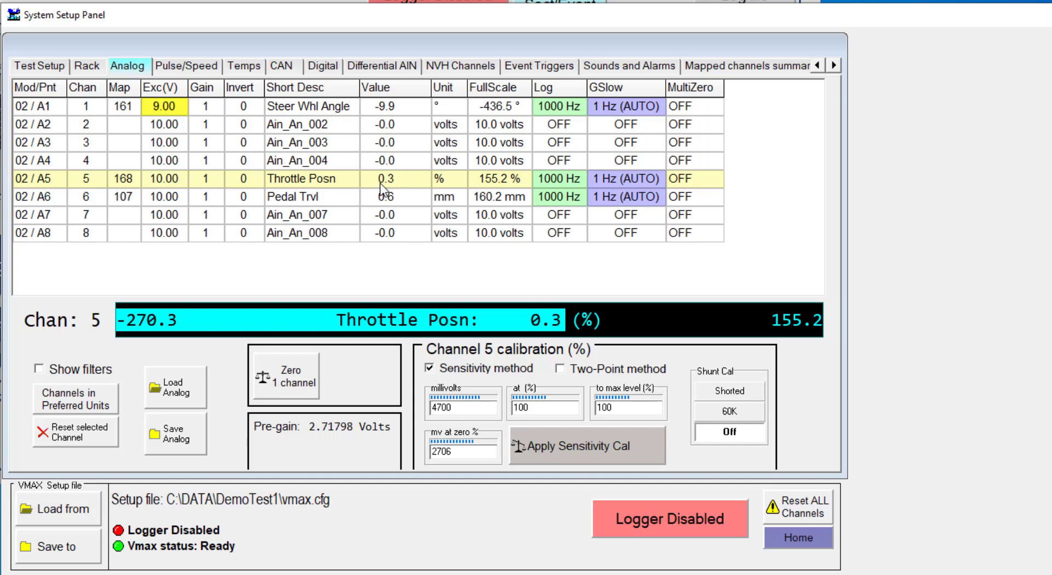
{"action": "left_click", "coordinate": [328, 195]}
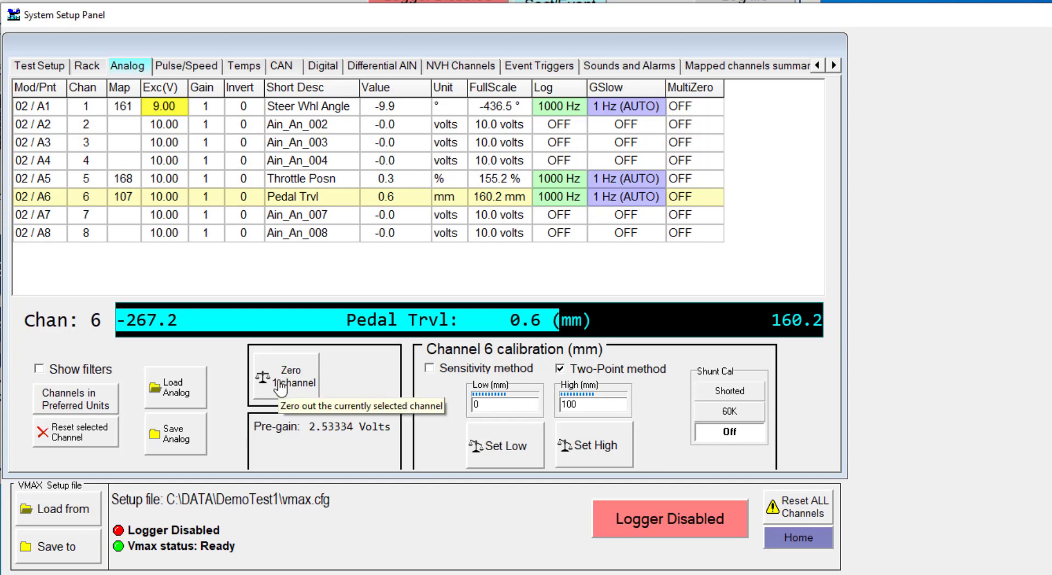
{"action": "left_click", "coordinate": [280, 179]}
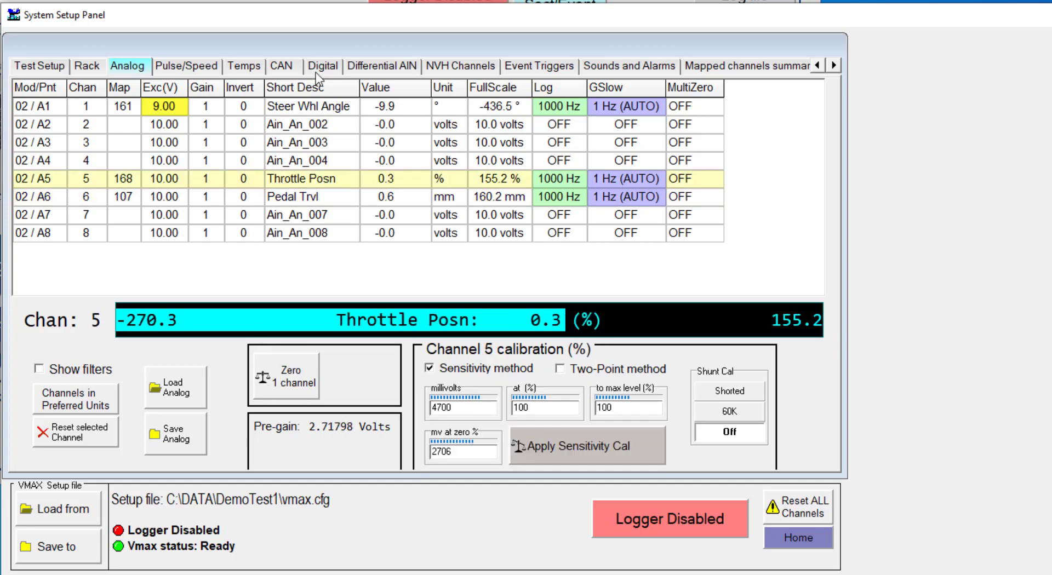
- Set MultiZero to ON for the Steer Whl Angle, Throttle Posn and Pedal Trvl channels
{"action": "left_click", "coordinate": [291, 108]}
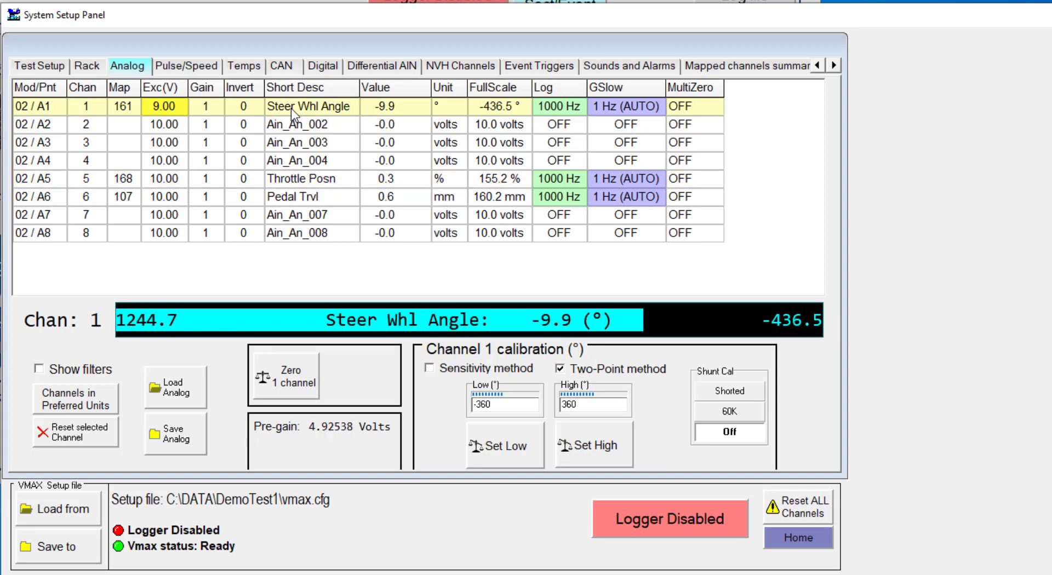
{"action": "left_click", "coordinate": [689, 108]}
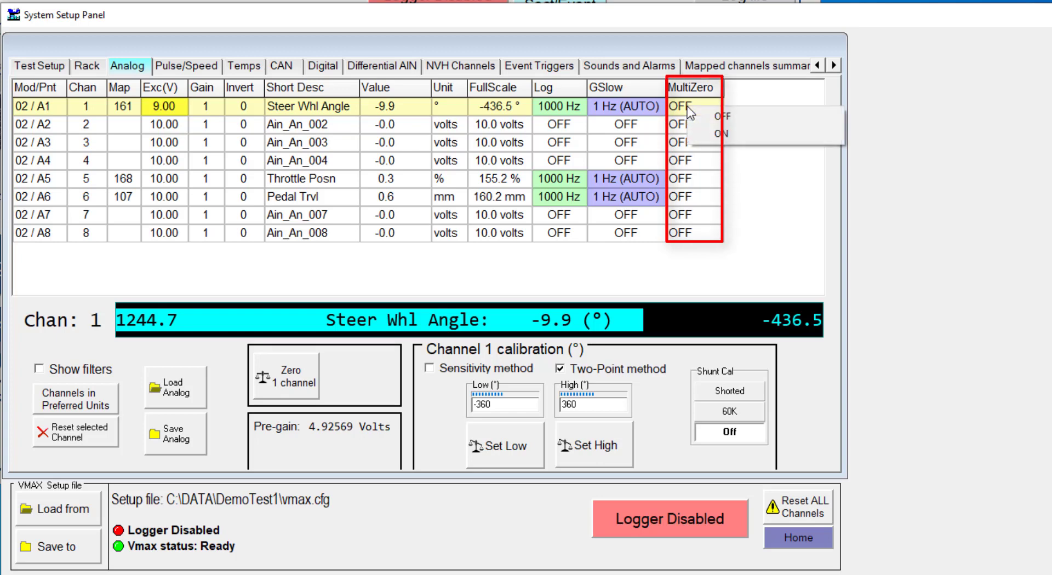
{"action": "left_click", "coordinate": [718, 134]}
{"action": "left_click", "coordinate": [704, 179]}
{"action": "left_click", "coordinate": [704, 204]}
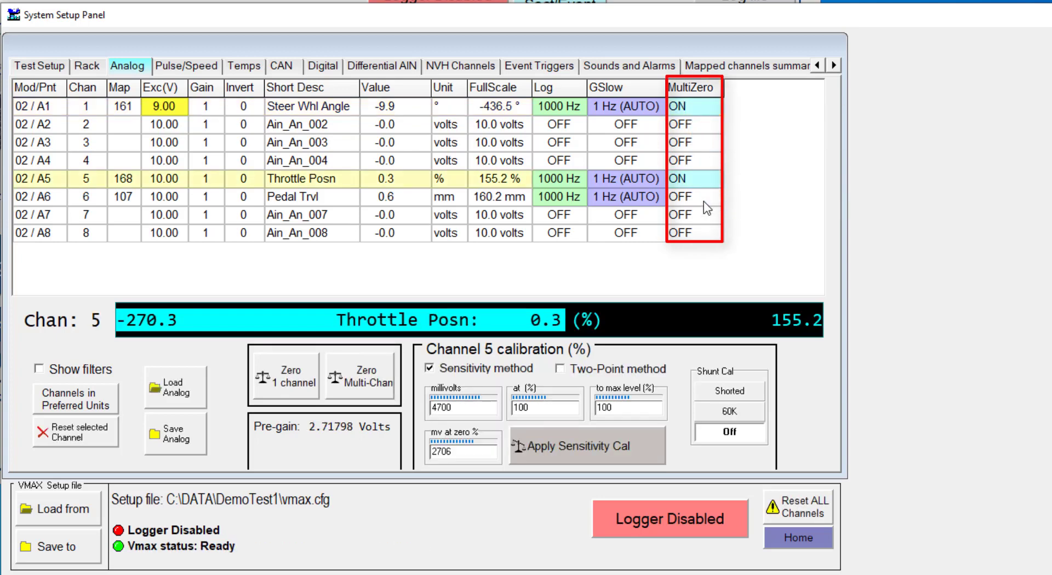
{"action": "left_click", "coordinate": [704, 201]}
{"action": "left_click", "coordinate": [734, 225]}
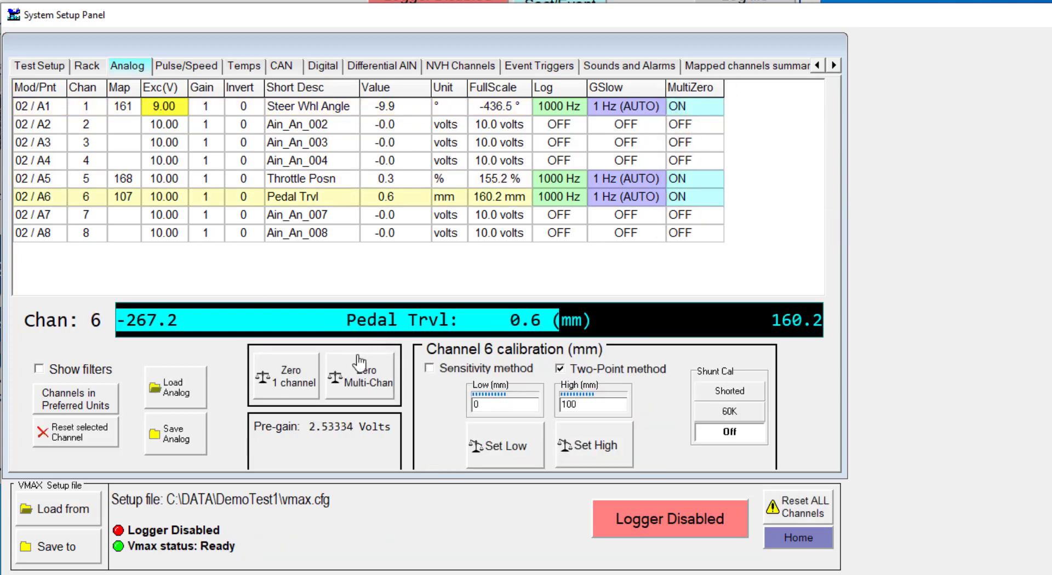
- Zero the Steer Whl Angle, Throttle Posn and Pedal Trvl channels together with a multi-channel zero
{"action": "left_click", "coordinate": [298, 178]}
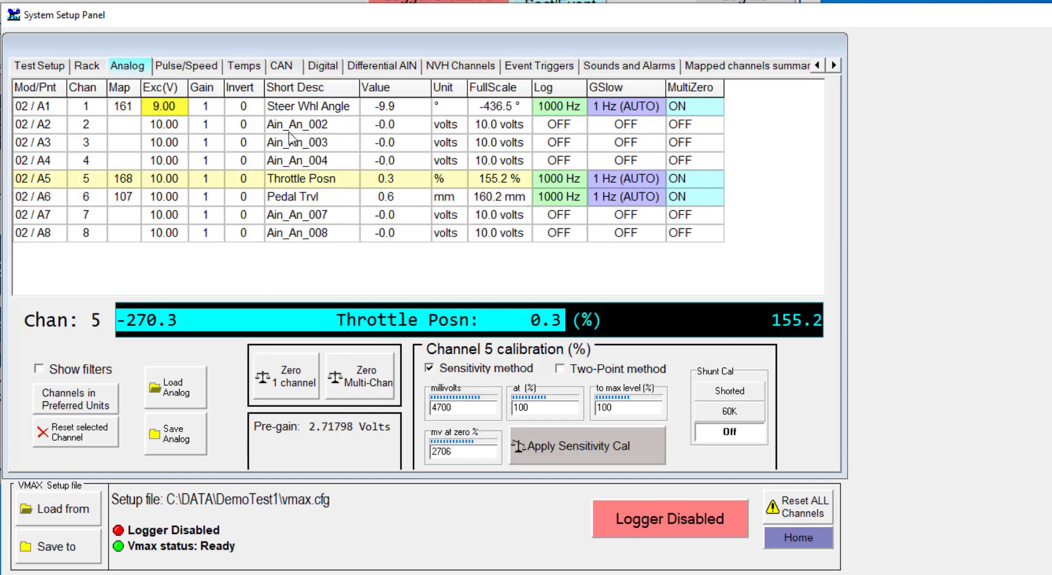
{"action": "left_click", "coordinate": [290, 124]}
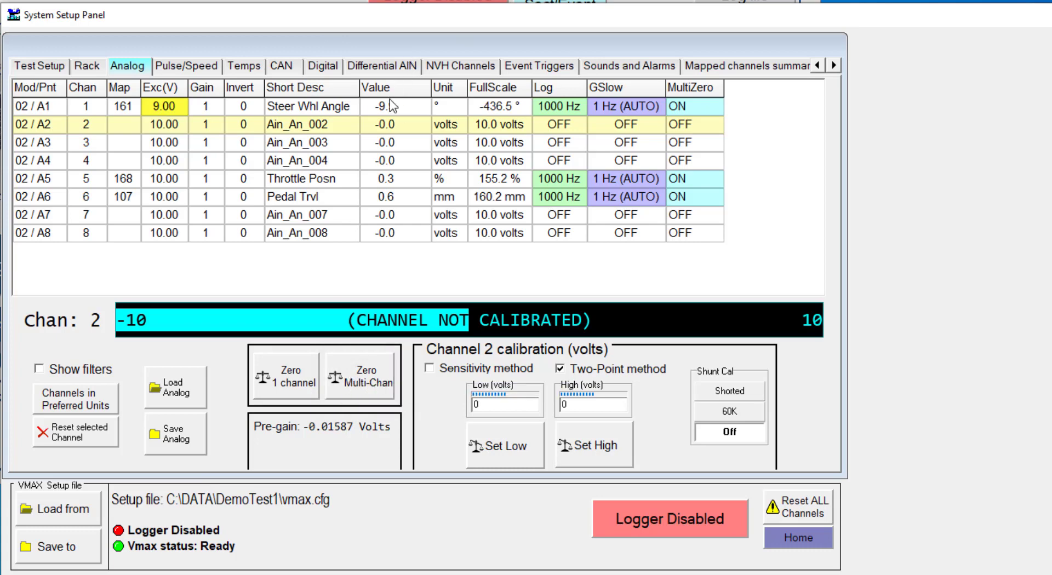
{"action": "left_click", "coordinate": [370, 390]}
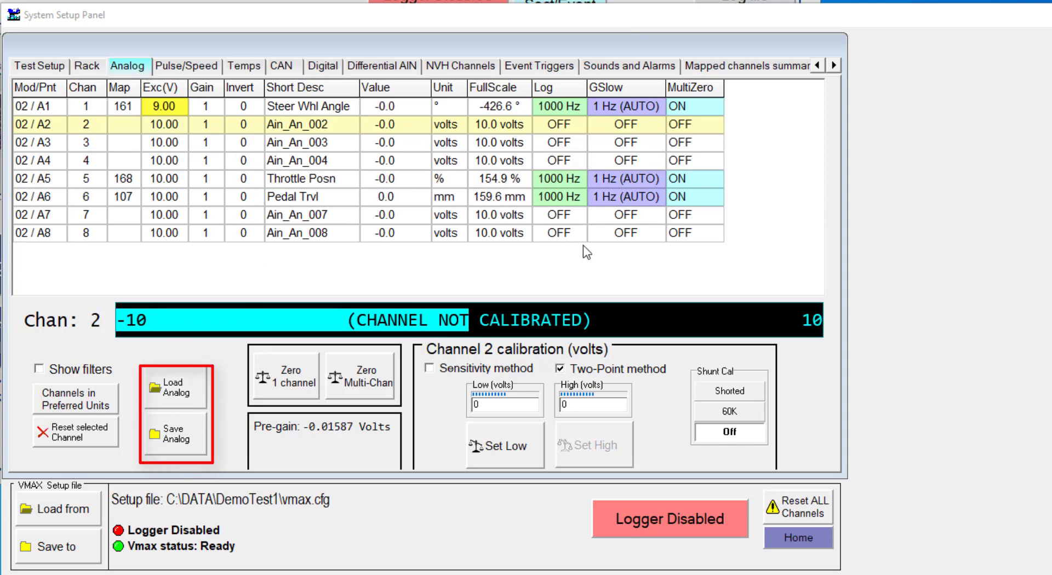
- Save the analog setup as vmax.ana in the DemoTest1 folder
{"action": "left_click", "coordinate": [174, 435]}
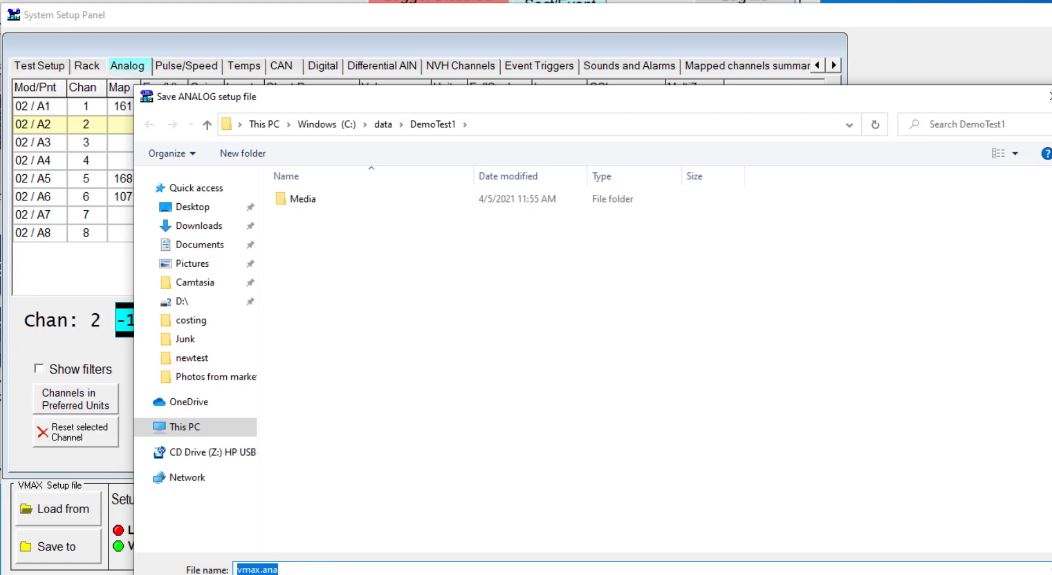
{"action": "key", "text": "Return"}
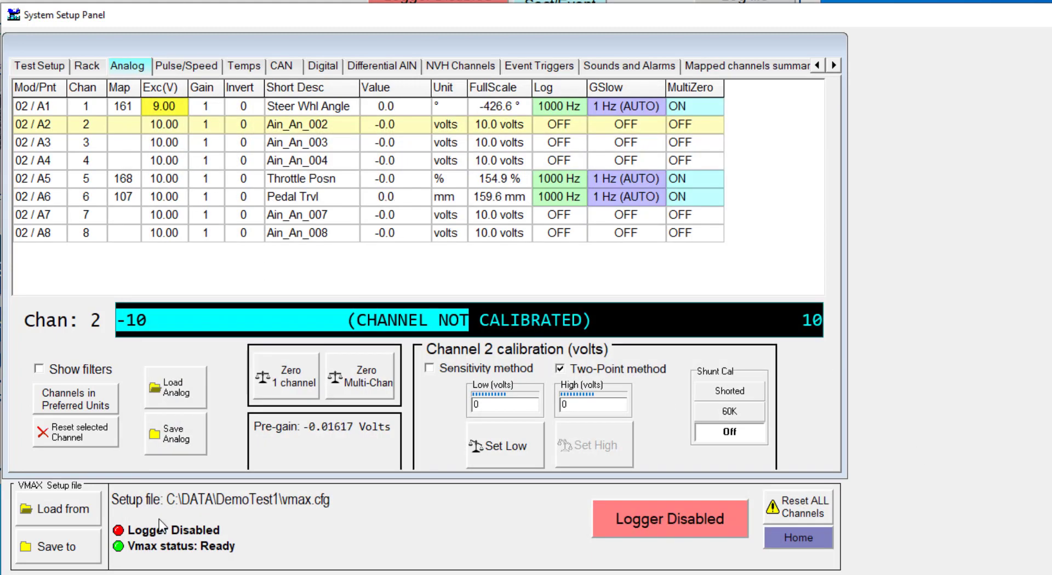
- Show the filter settings for all channels in the analog table
{"action": "left_click", "coordinate": [40, 367]}
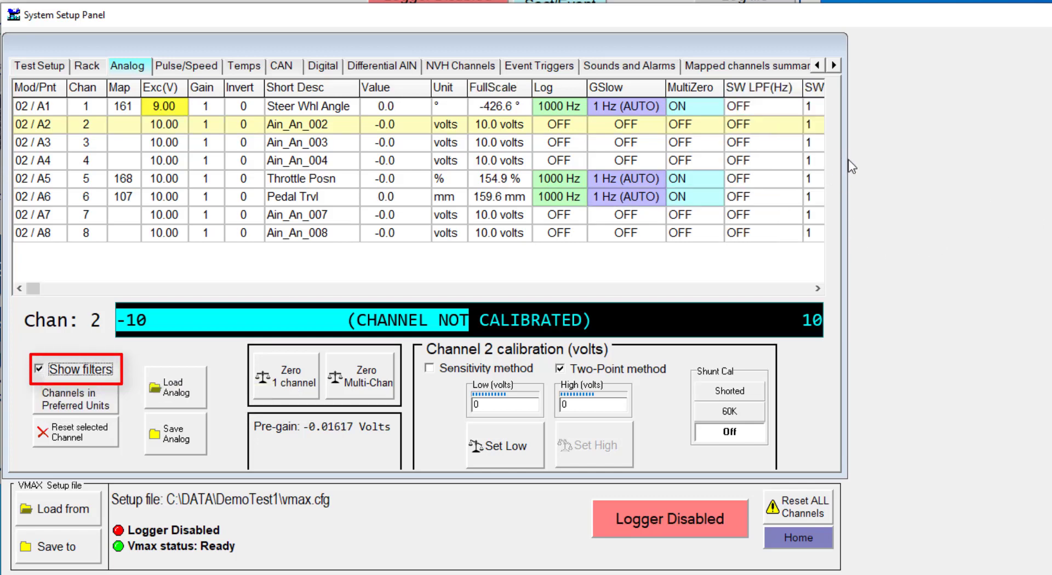
{"action": "right_click", "coordinate": [953, 145]}
{"action": "left_click", "coordinate": [1009, 157]}
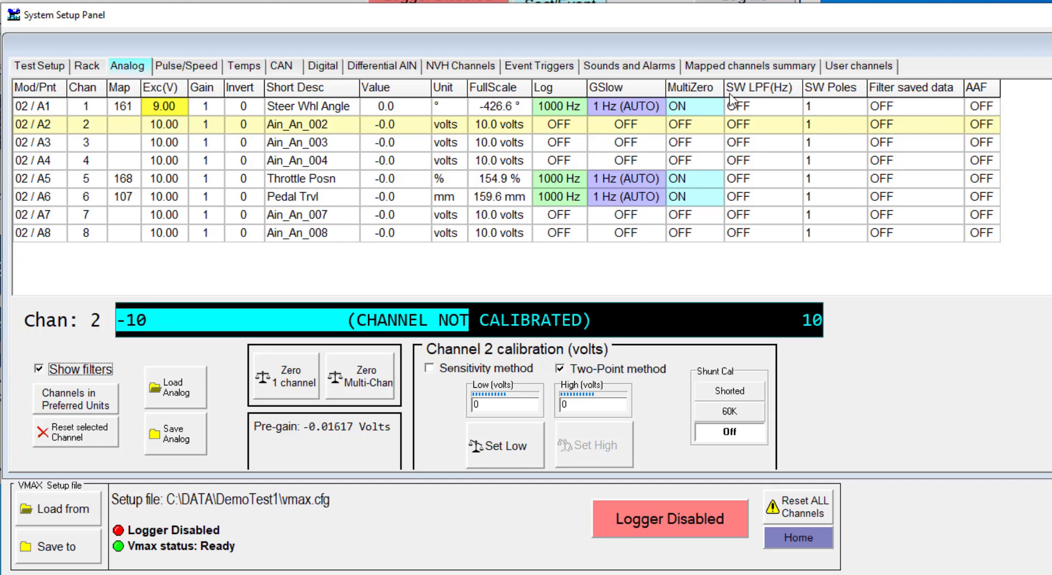
- Examine the software low-pass frequency, pole, saved-data filtering and AAF options for the Steer Whl Angle channel
{"action": "left_click", "coordinate": [772, 107]}
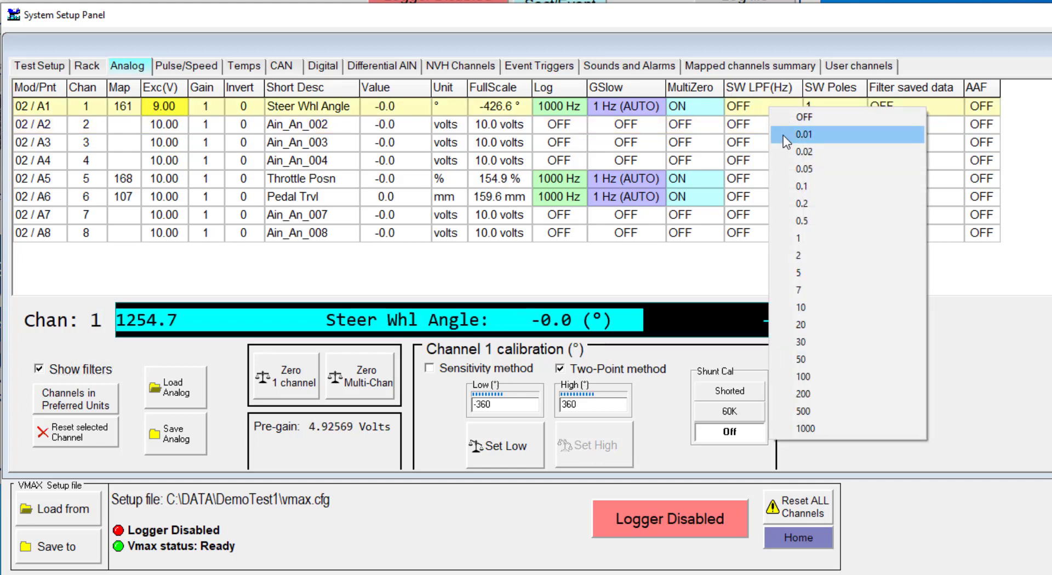
{"action": "left_click", "coordinate": [814, 104]}
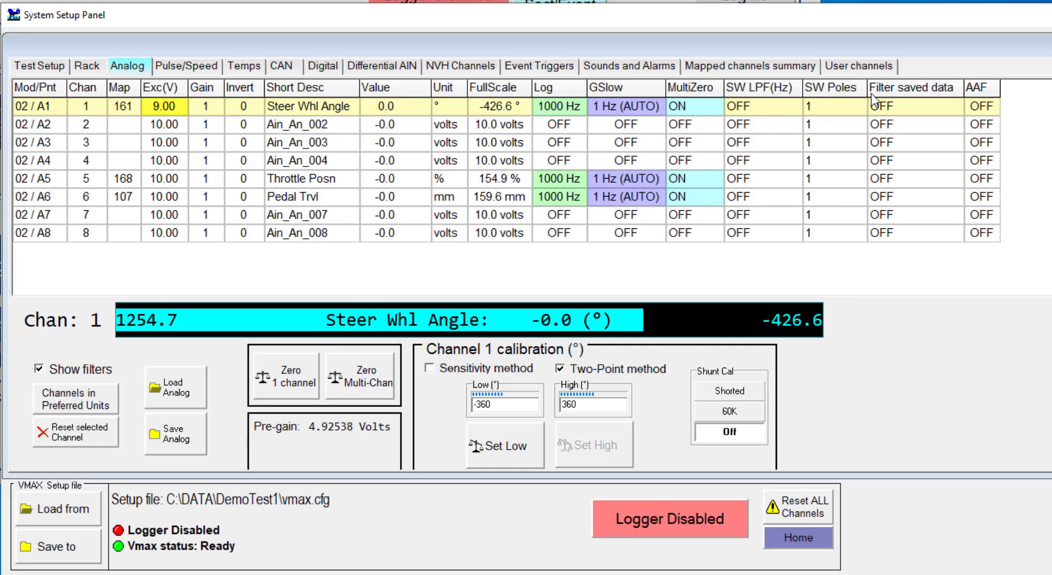
{"action": "left_click", "coordinate": [897, 113]}
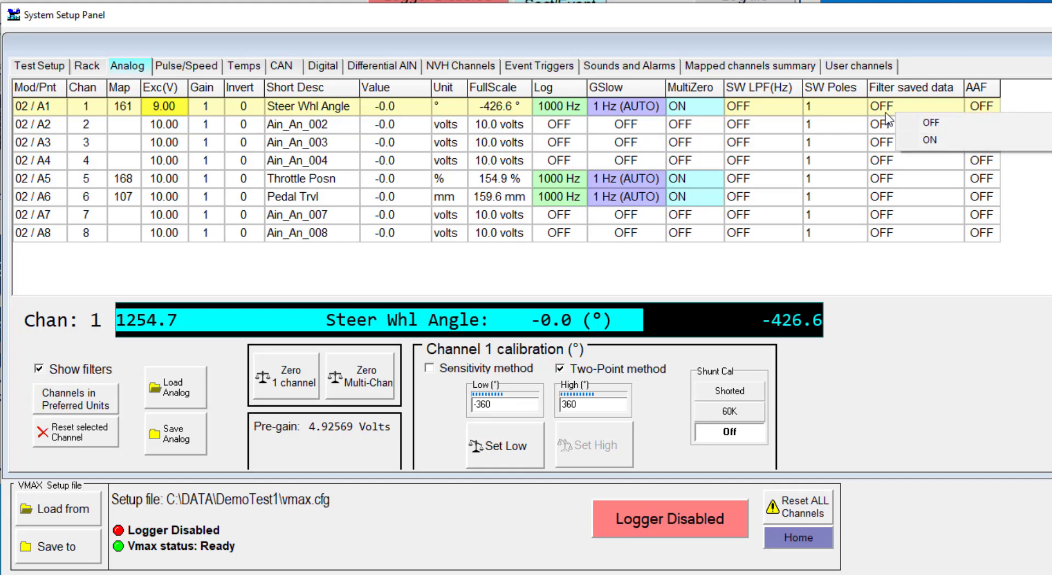
{"action": "left_click", "coordinate": [883, 110]}
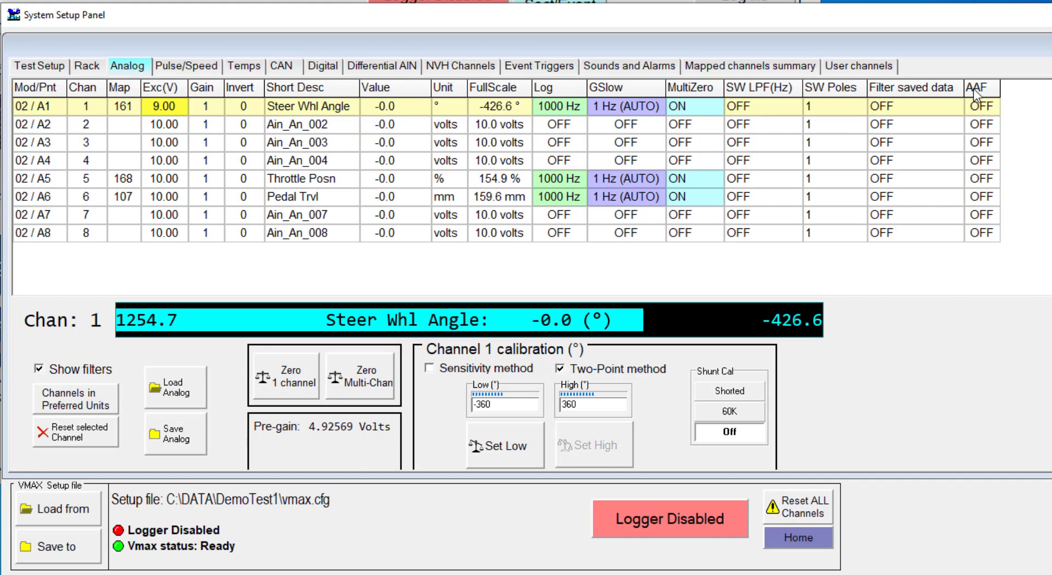
{"action": "left_click", "coordinate": [978, 113]}
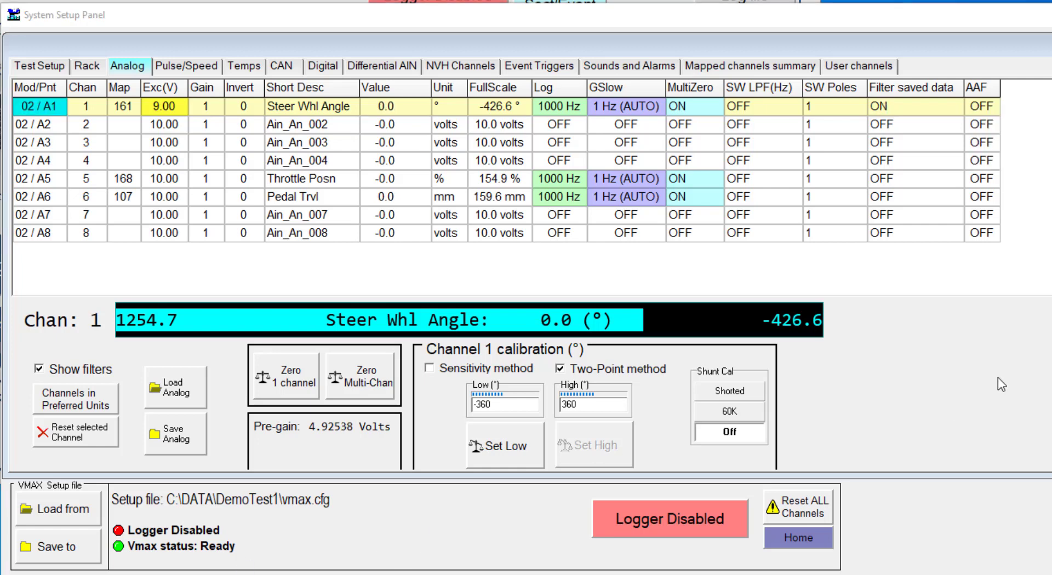
- Set Filter saved data to OFF and back to ON for the Steer Whl Angle channel
{"action": "left_click", "coordinate": [920, 106]}
{"action": "left_click", "coordinate": [924, 119]}
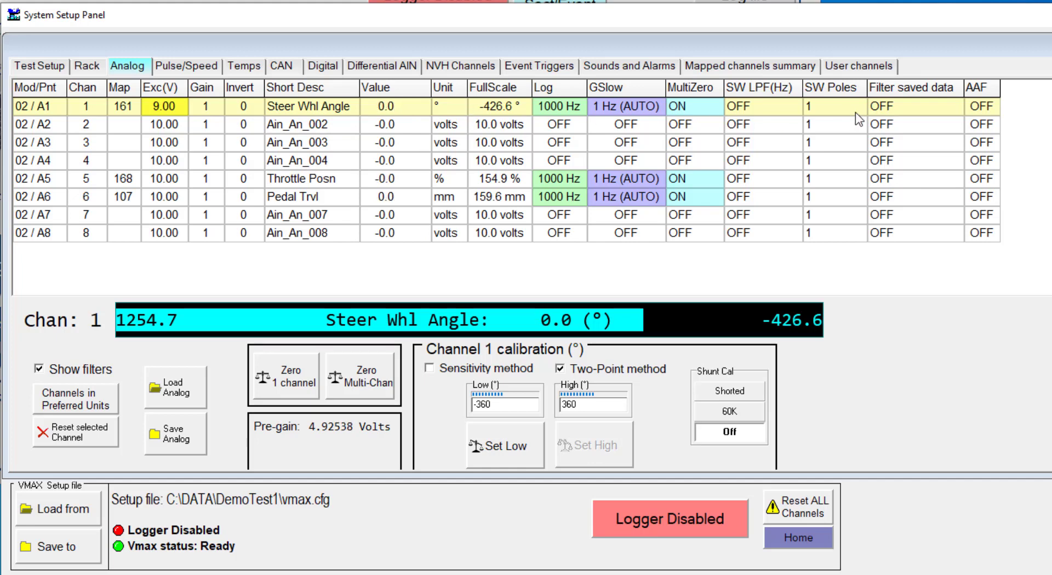
{"action": "left_click", "coordinate": [903, 112]}
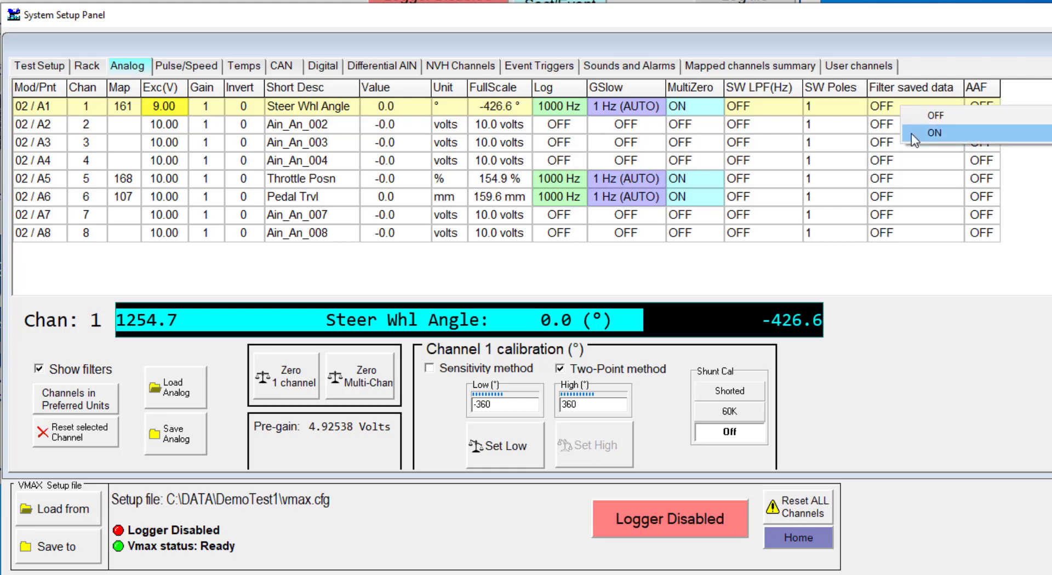
{"action": "left_click", "coordinate": [911, 134]}
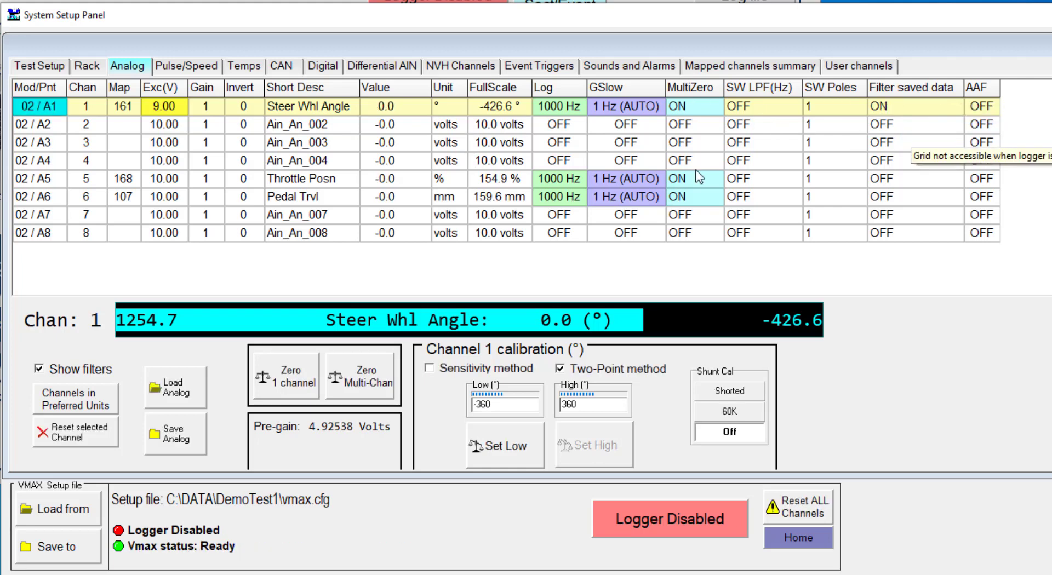